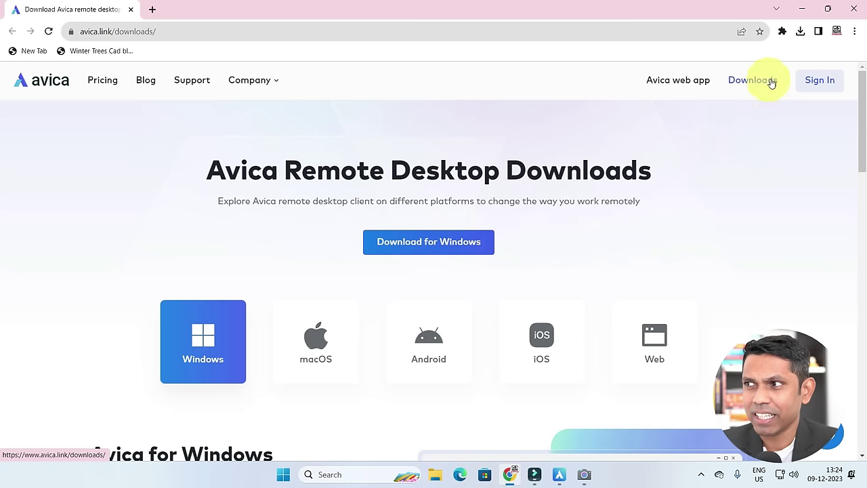
Check the recently downloaded Avica installers, then minimize Chrome to reveal the Avica app
click(801, 33)
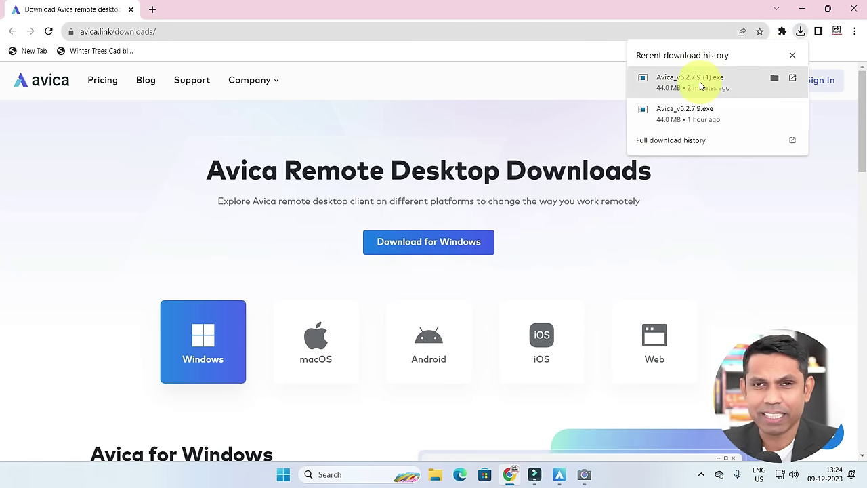
click(725, 261)
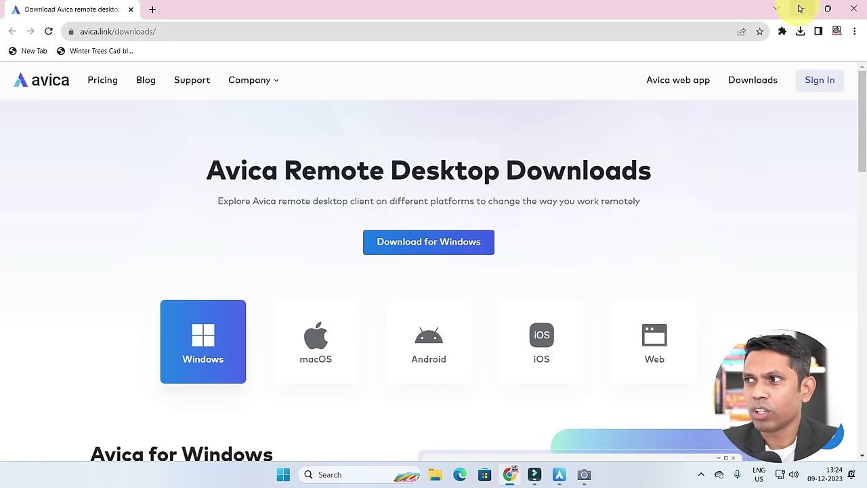
click(801, 9)
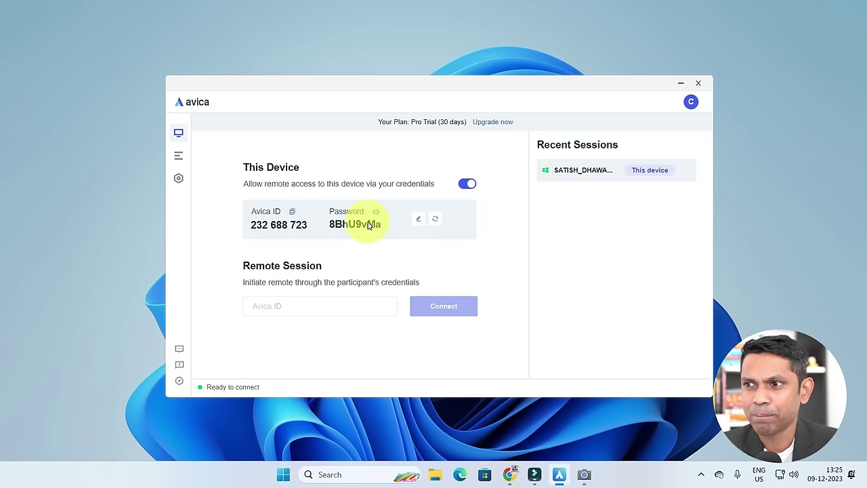
Select the Remote Session Avica ID box to enter the laptop's ID
click(271, 304)
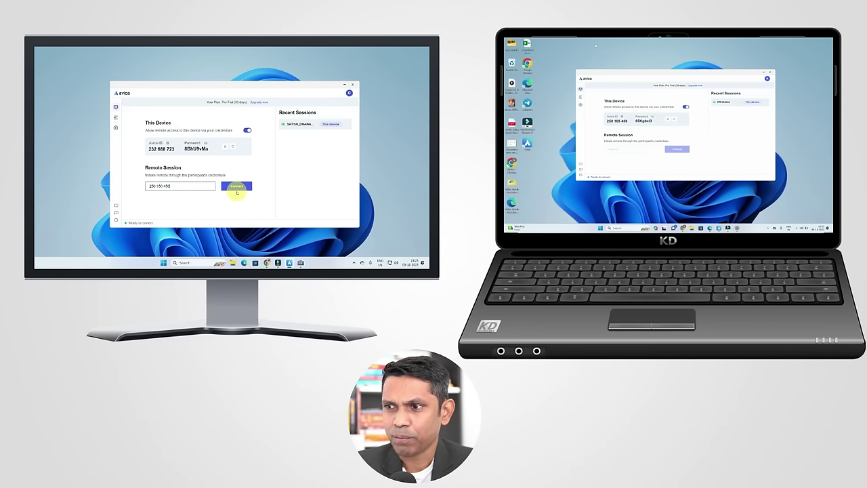
Connect to the entered laptop ID and focus the dialog's access password field
drag(323, 316, 245, 314)
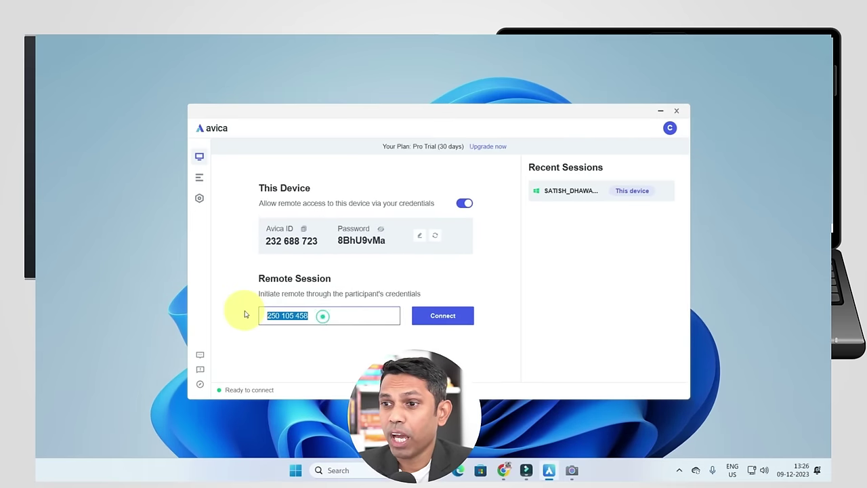
click(443, 317)
click(410, 271)
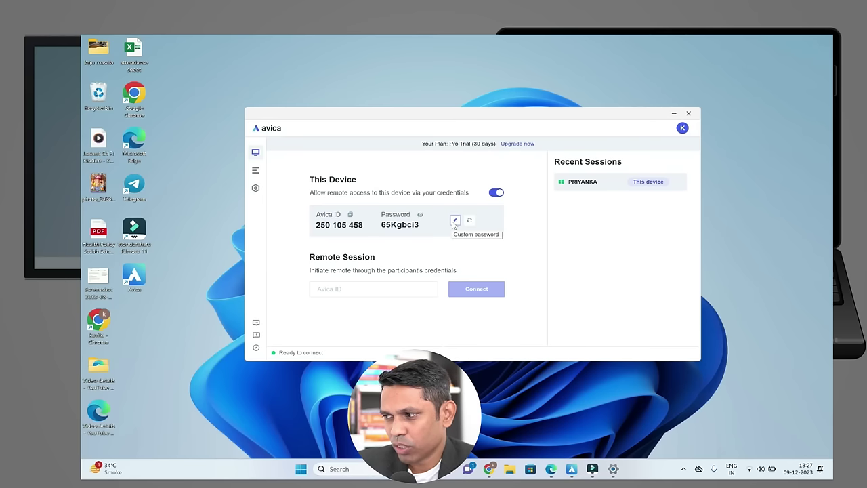
Set and confirm a custom 8-character letters-and-numbers access password on the laptop
click(454, 222)
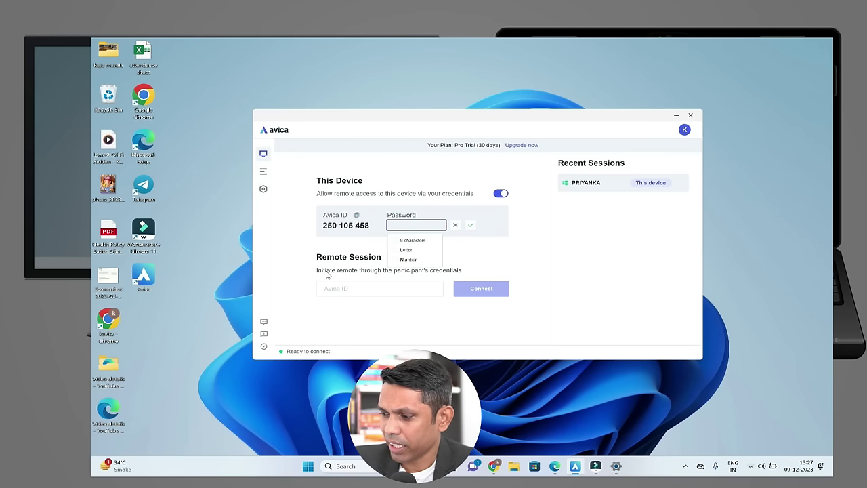
text(A)
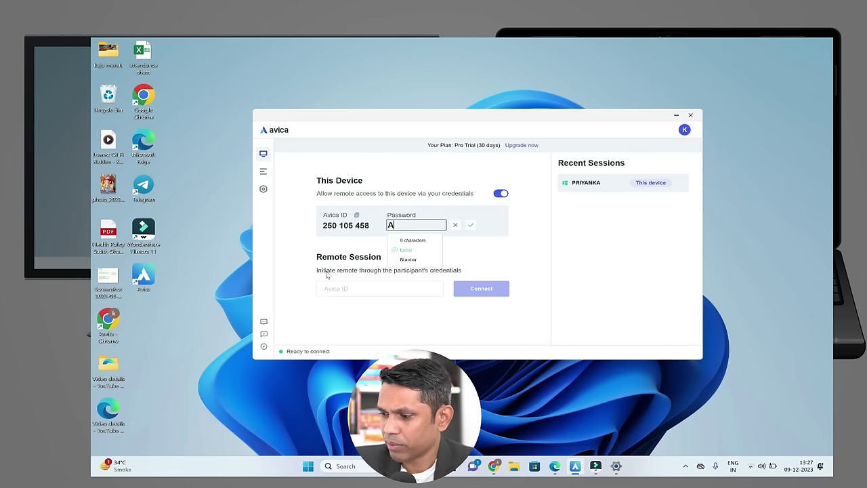
text(vic)
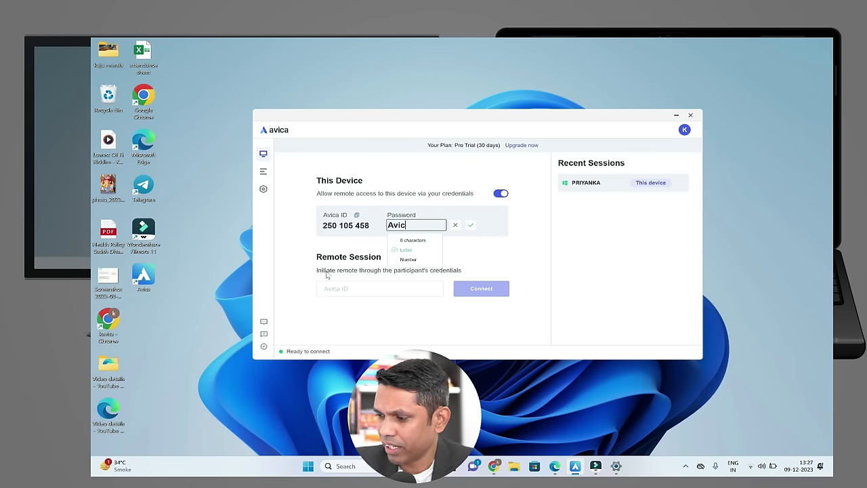
text(a123)
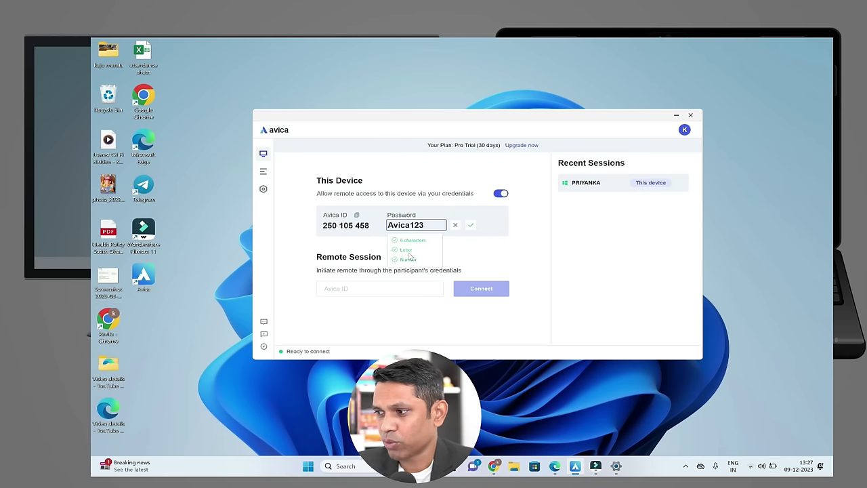
click(471, 229)
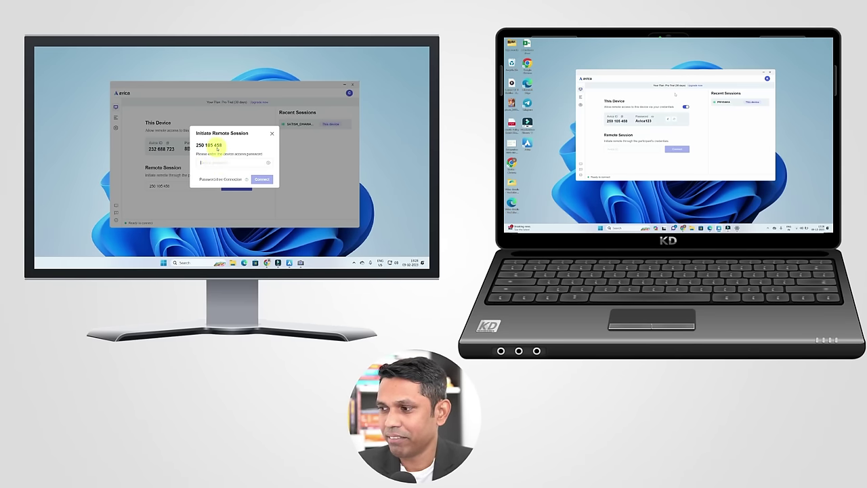
Enter the laptop's custom access password in the prompt and connect
text(A)
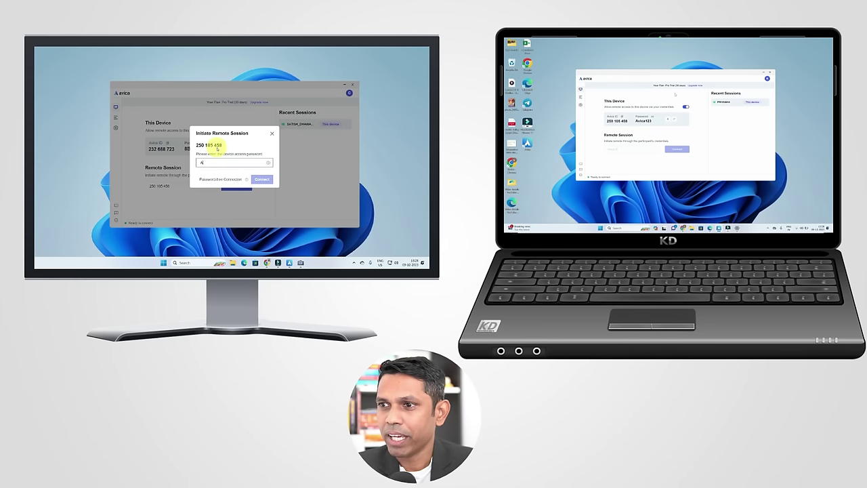
text(vica123)
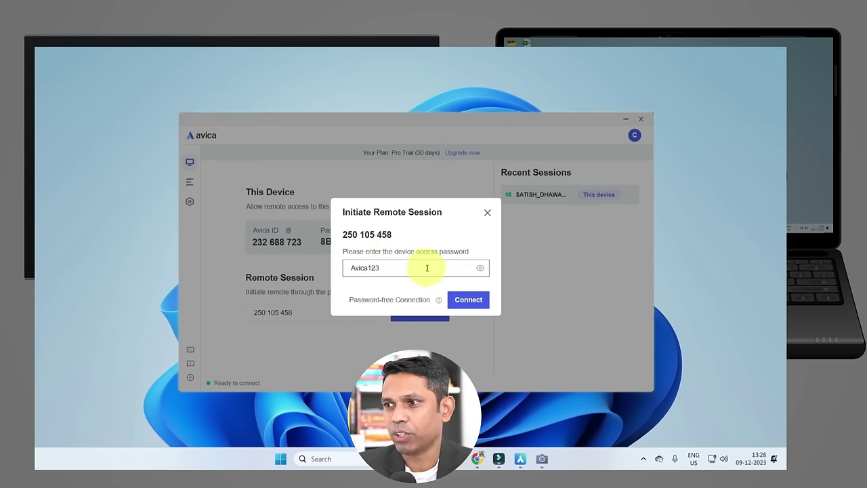
click(466, 299)
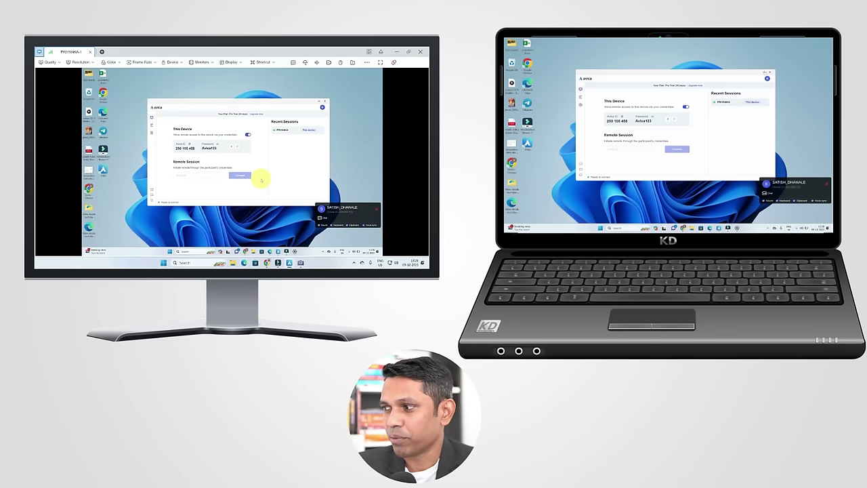
Minimize the laptop's Avica window, then remotely open and close Chrome and the Start menu
click(765, 72)
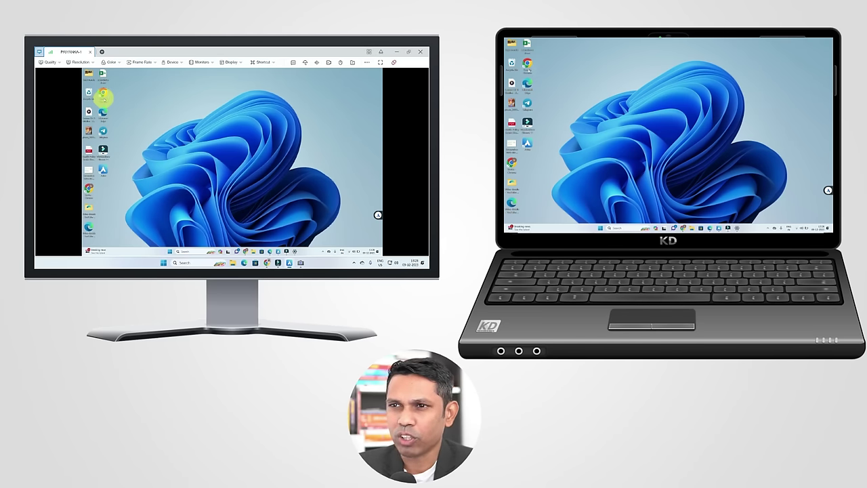
double_click(103, 94)
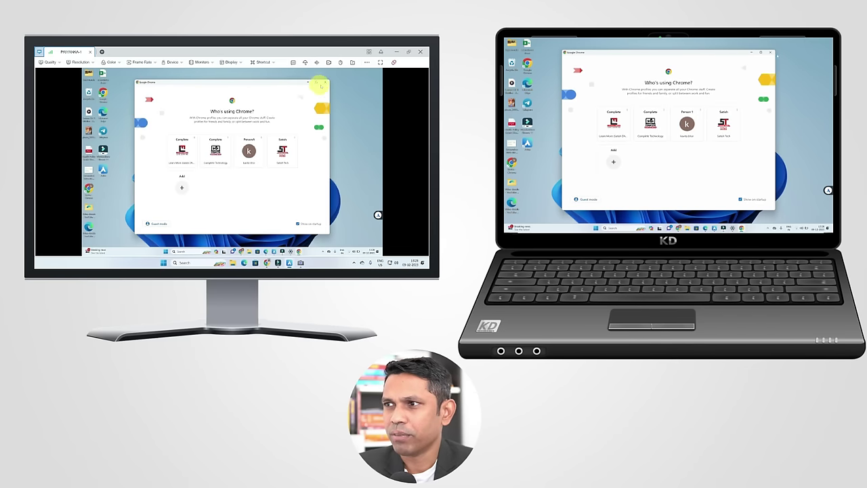
click(325, 82)
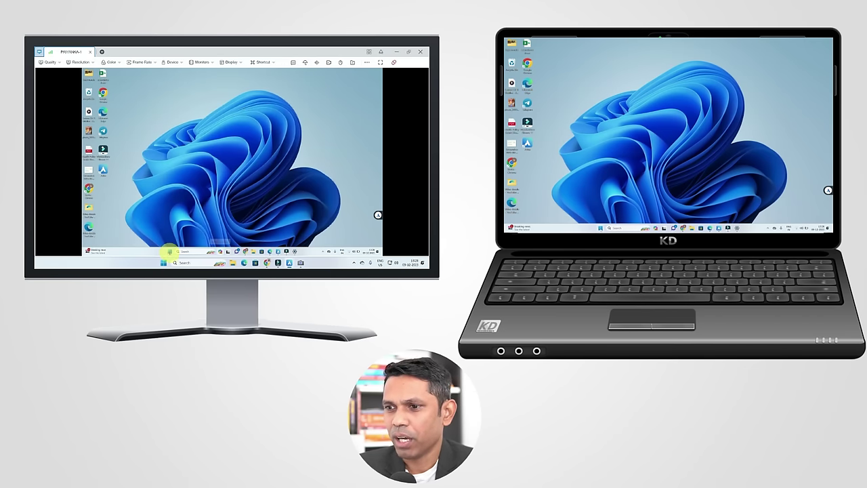
click(170, 251)
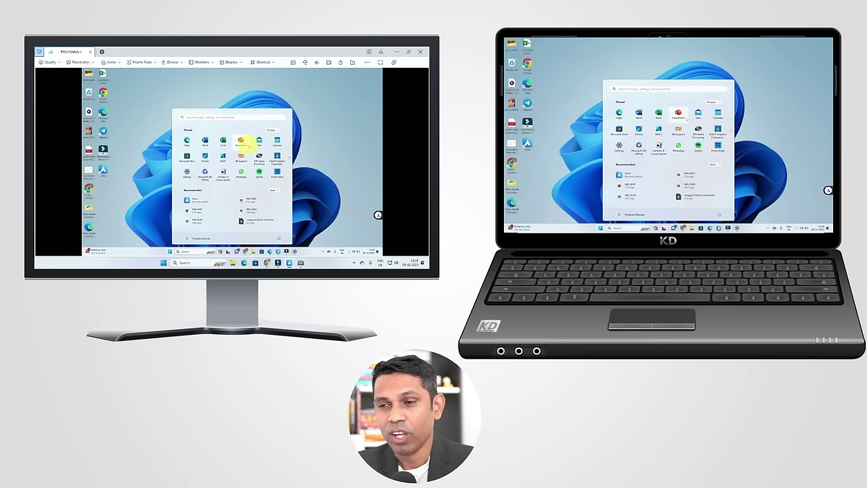
click(154, 109)
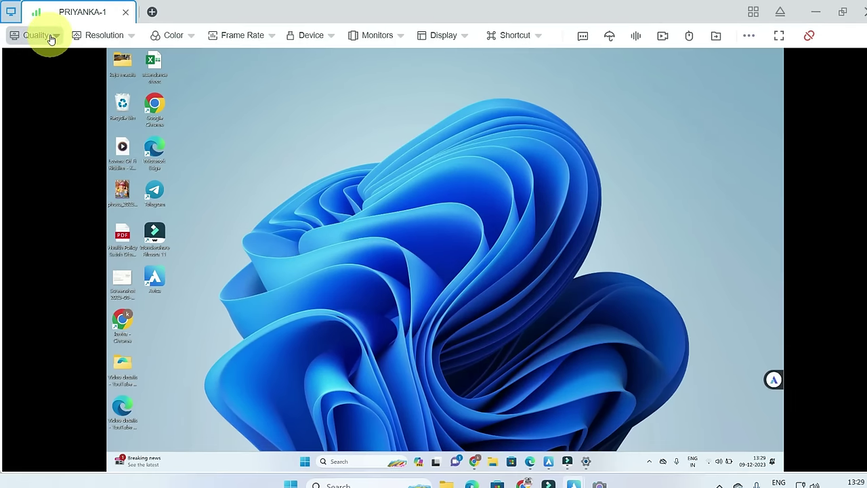
Browse the stream Quality and Customize bitrate options without changing them
click(36, 33)
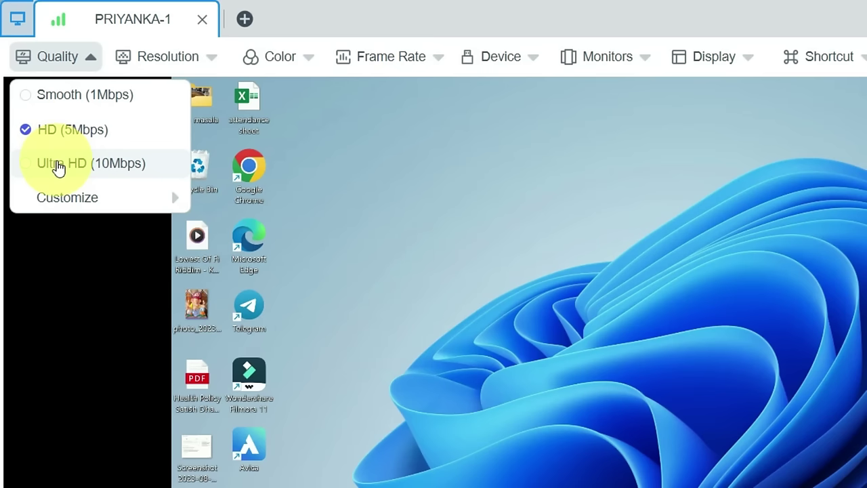
mouse_move(88, 200)
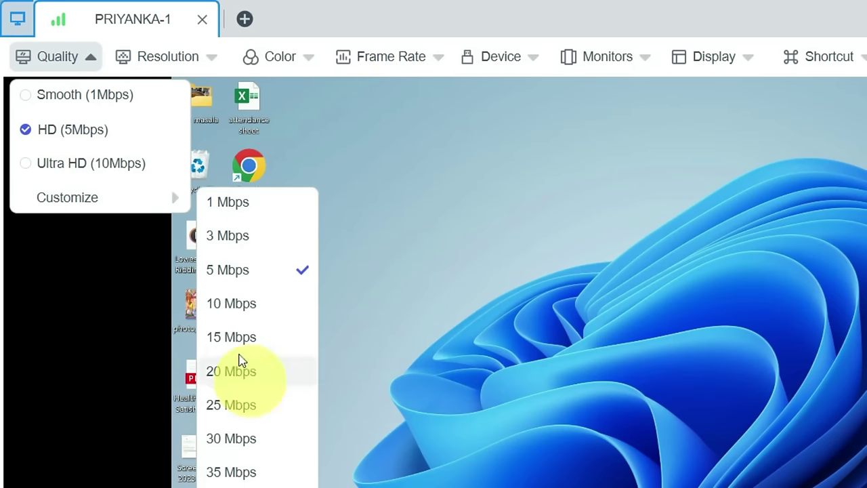
click(347, 166)
click(95, 60)
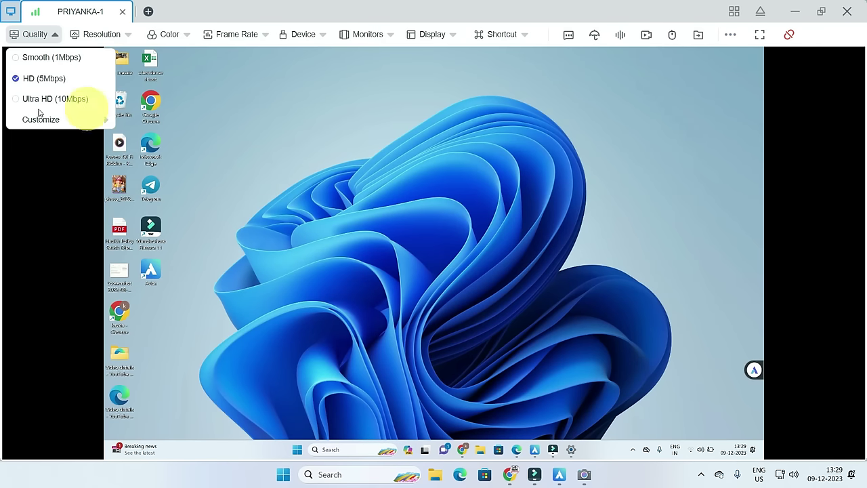
click(314, 134)
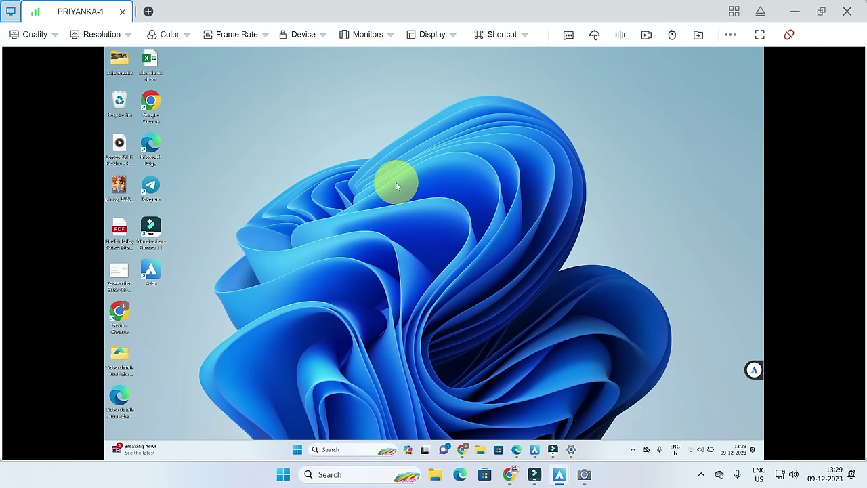
Try a different remote display resolution, then set it back to Default
click(103, 41)
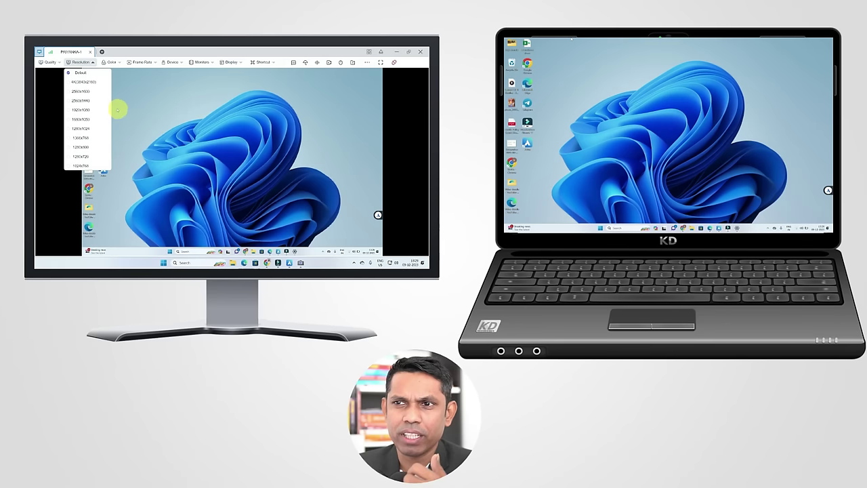
click(90, 110)
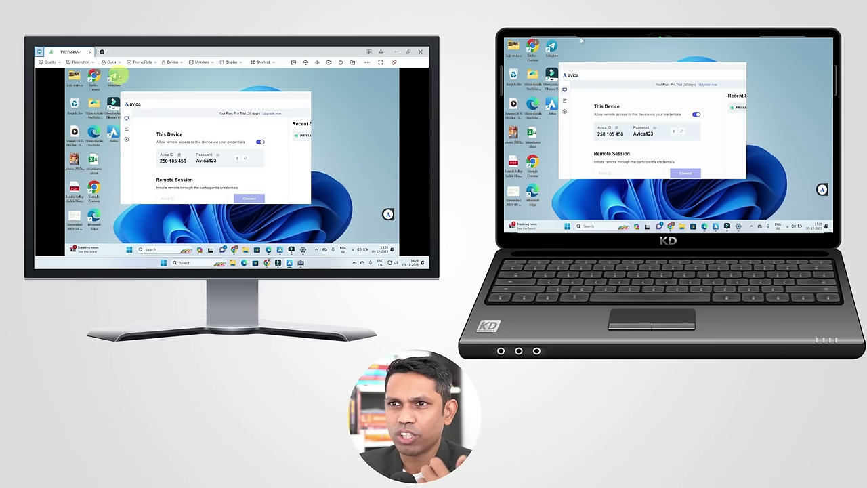
click(85, 62)
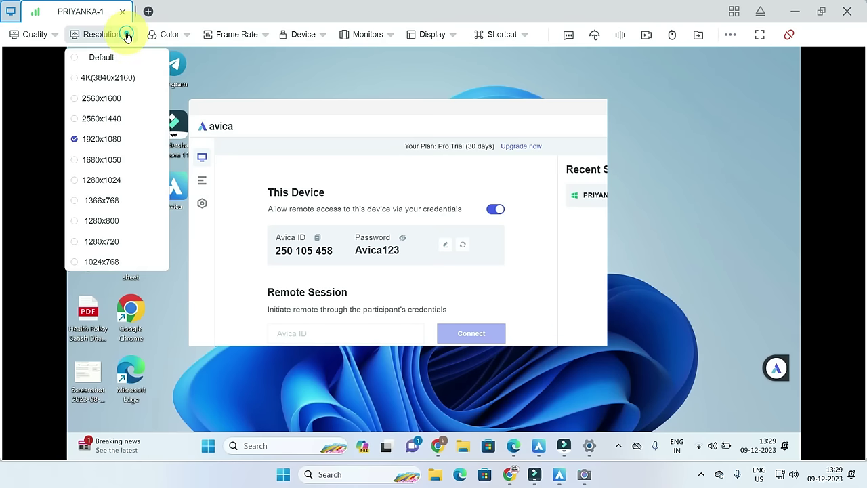
click(102, 61)
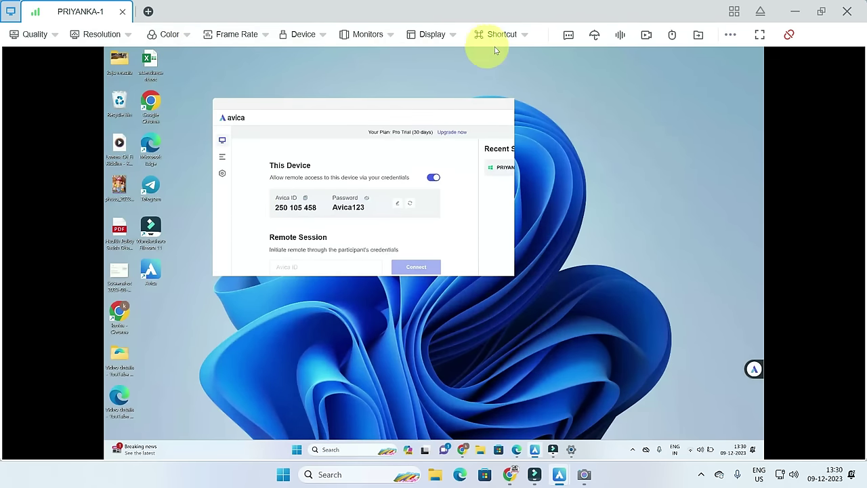
click(244, 35)
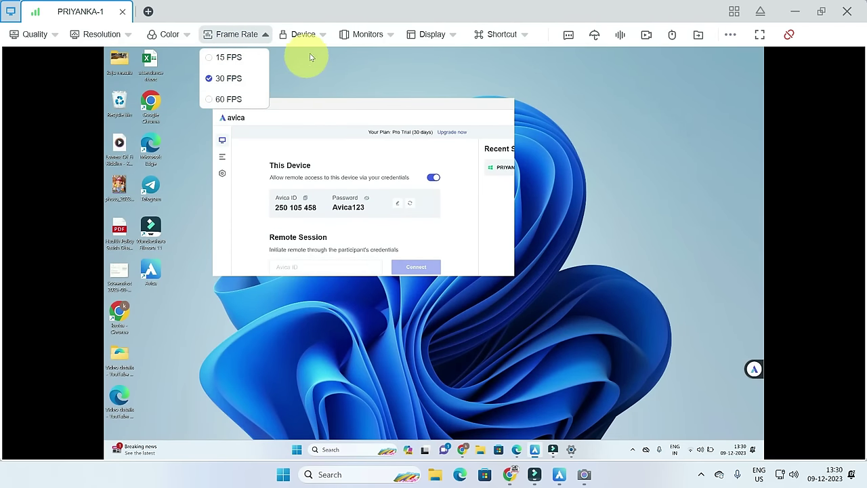
click(312, 35)
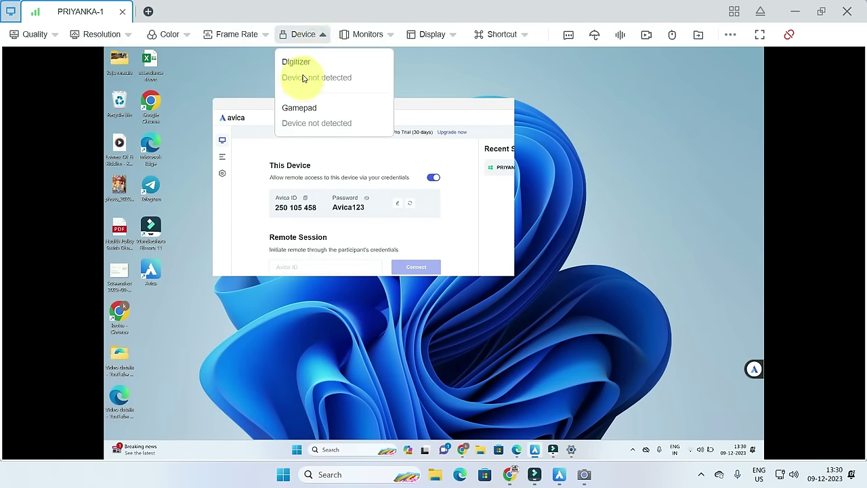
click(374, 42)
click(429, 102)
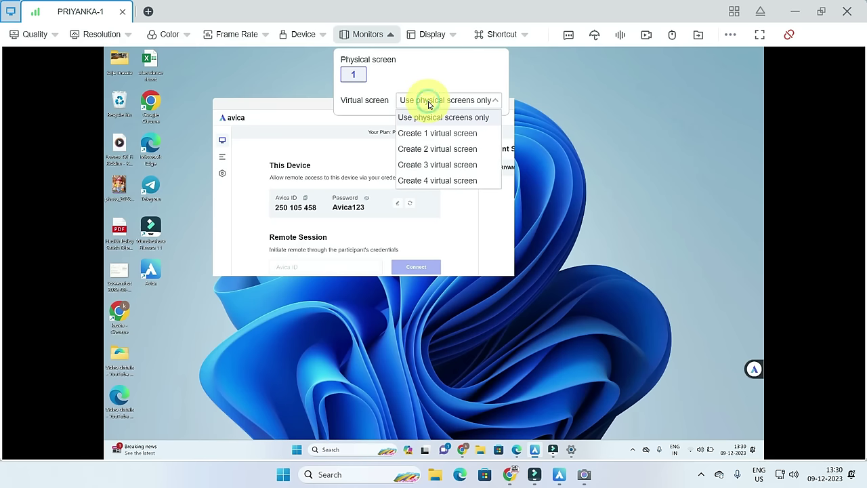
click(434, 36)
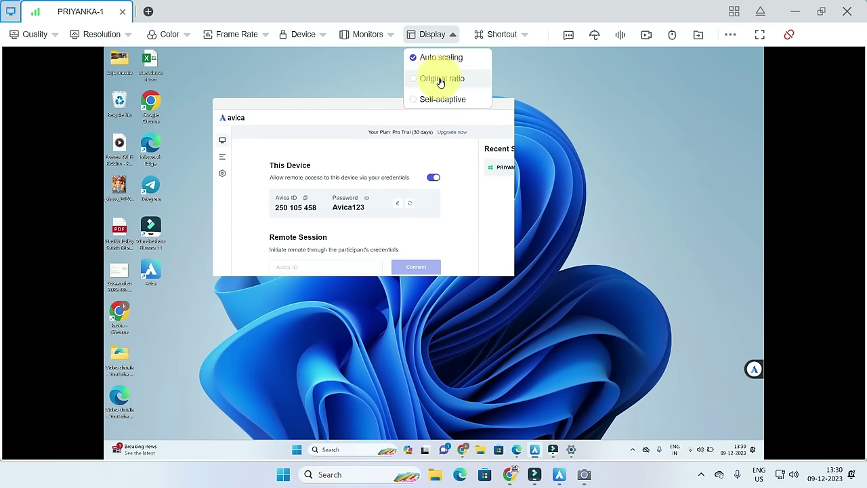
click(441, 79)
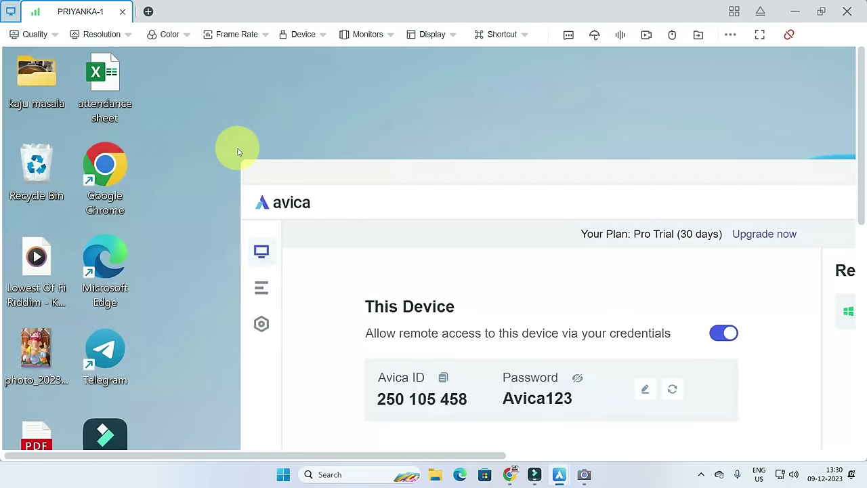
scroll(238, 150, down, 10)
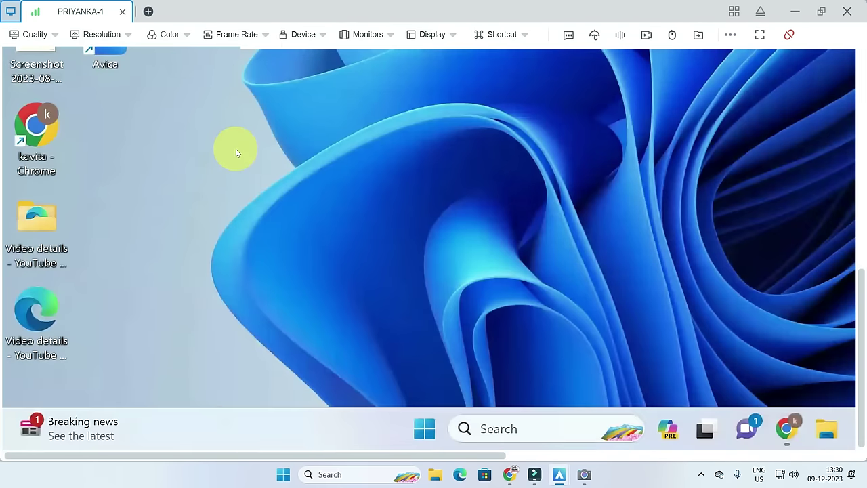
scroll(236, 149, up, 10)
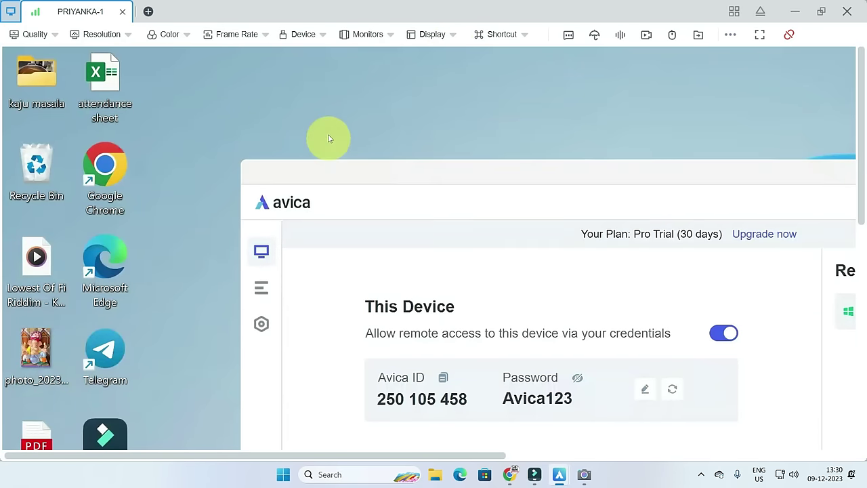
click(447, 42)
click(443, 58)
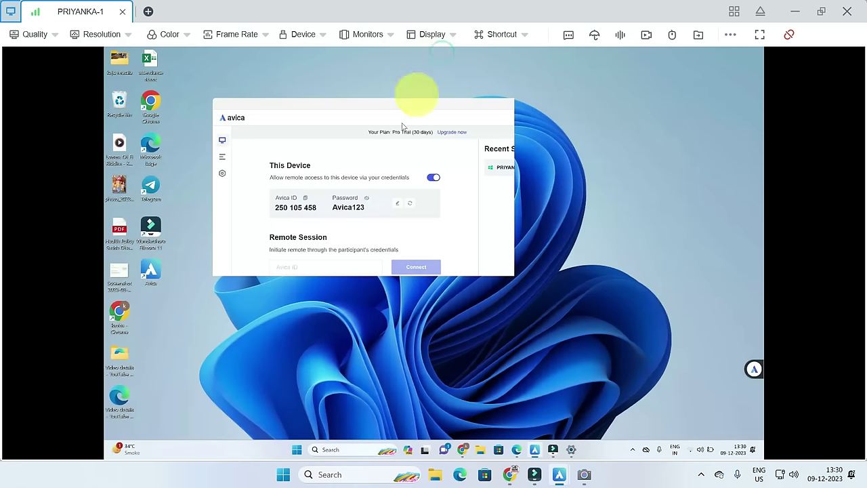
click(500, 40)
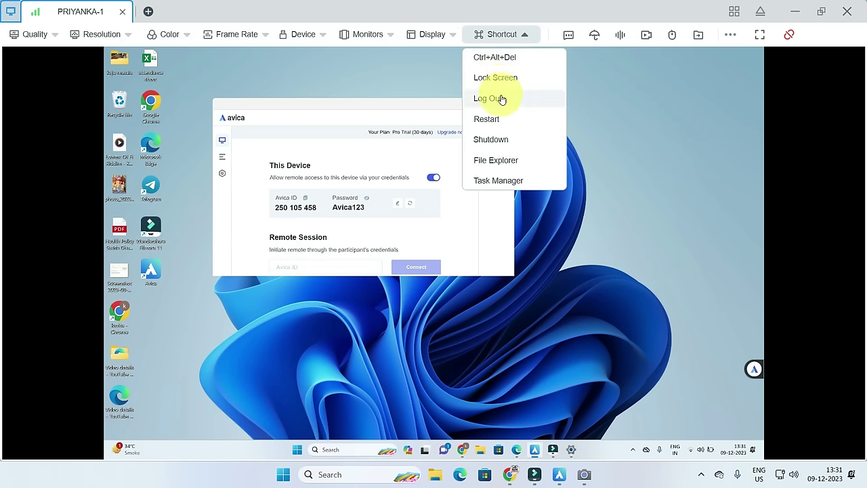
click(497, 167)
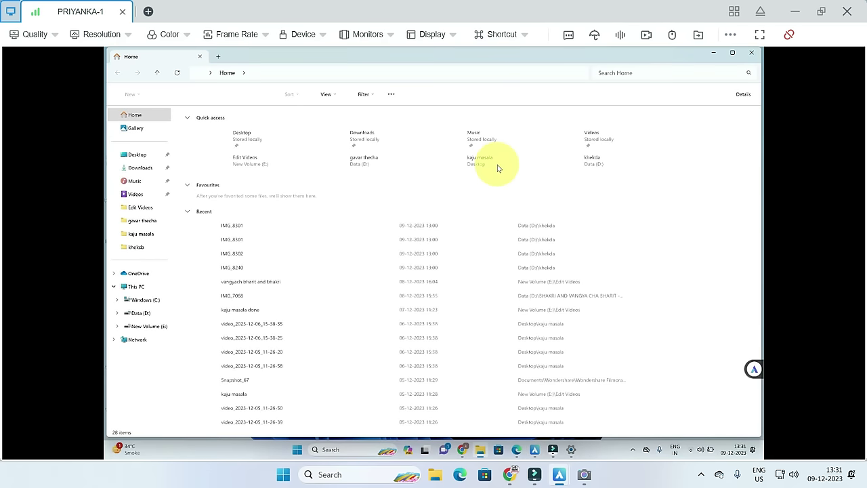
click(751, 54)
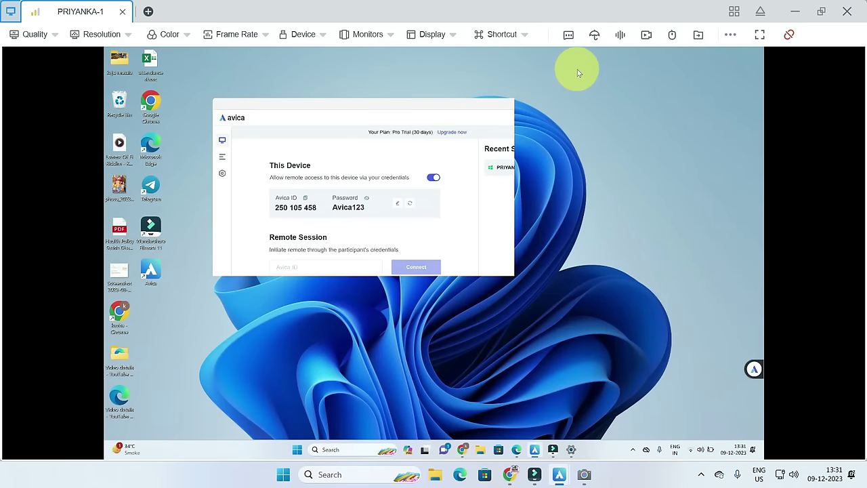
Send 'hello' in the session chat, then close the chat panel and the laptop's chat window
click(569, 36)
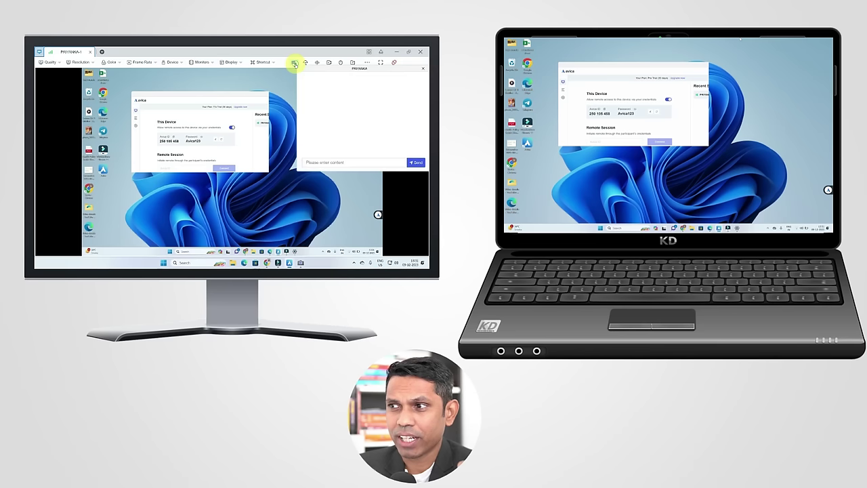
click(319, 162)
text(hello)
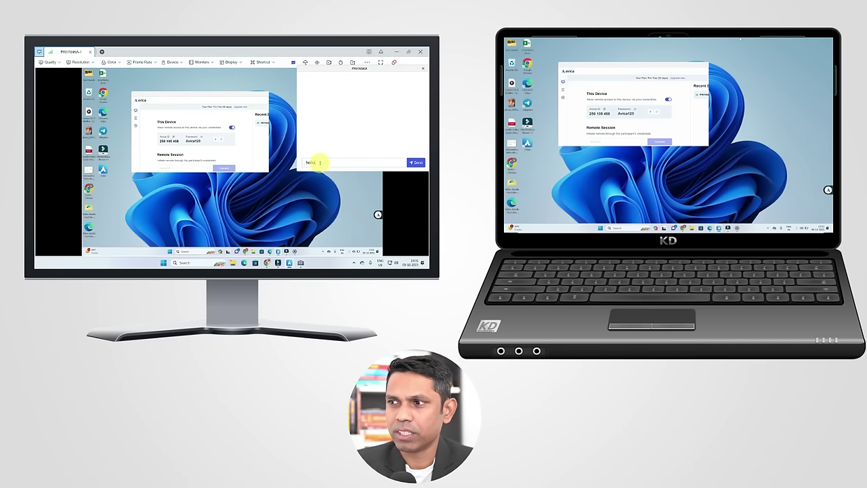
key(Return)
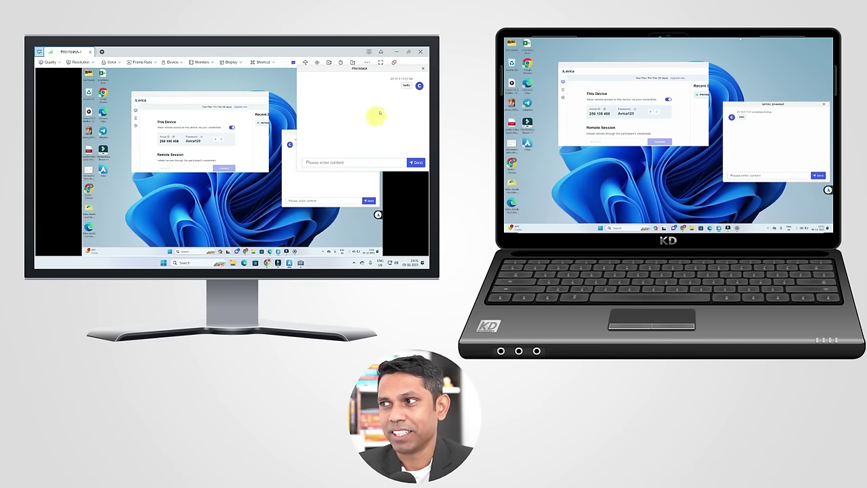
click(424, 68)
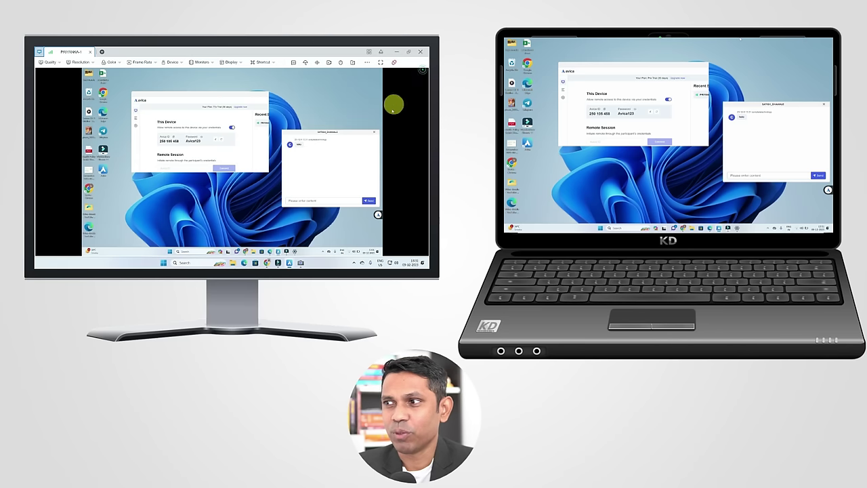
click(374, 132)
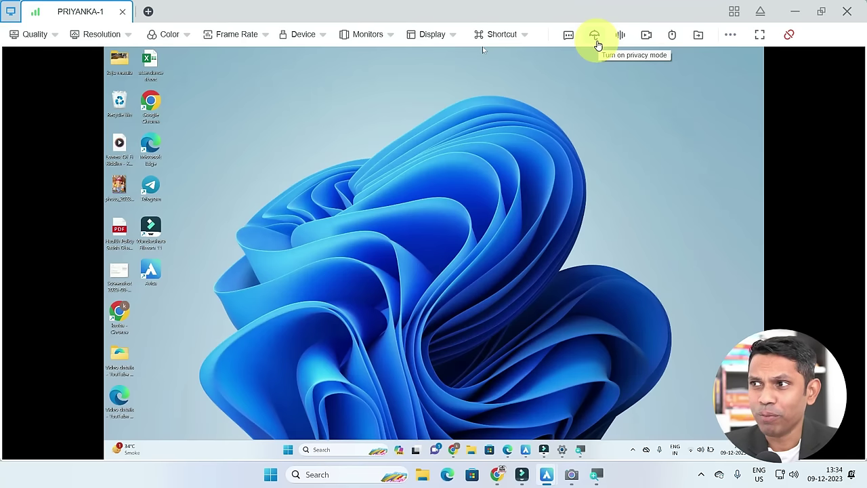
Turn on privacy mode, accept it on the laptop, and test with the remote Start menu
click(592, 27)
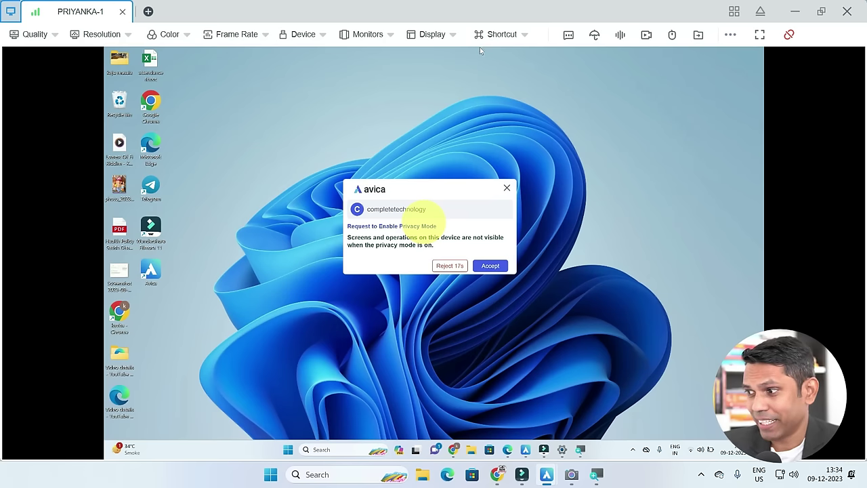
click(492, 266)
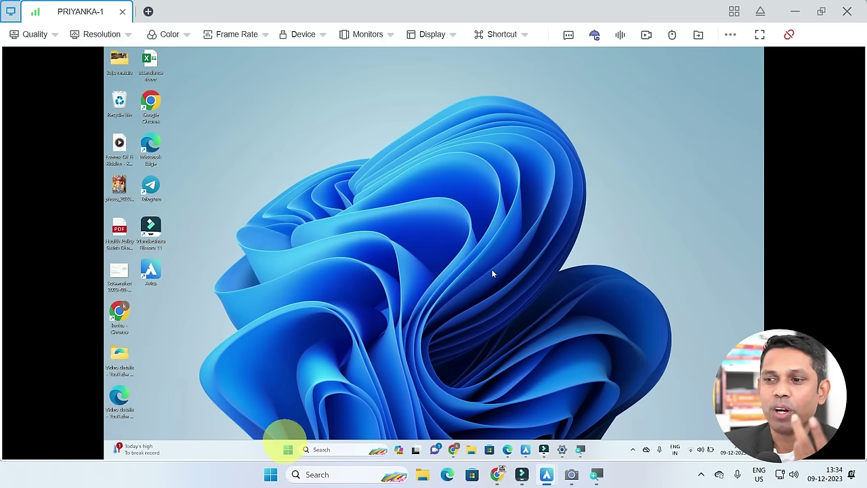
click(289, 449)
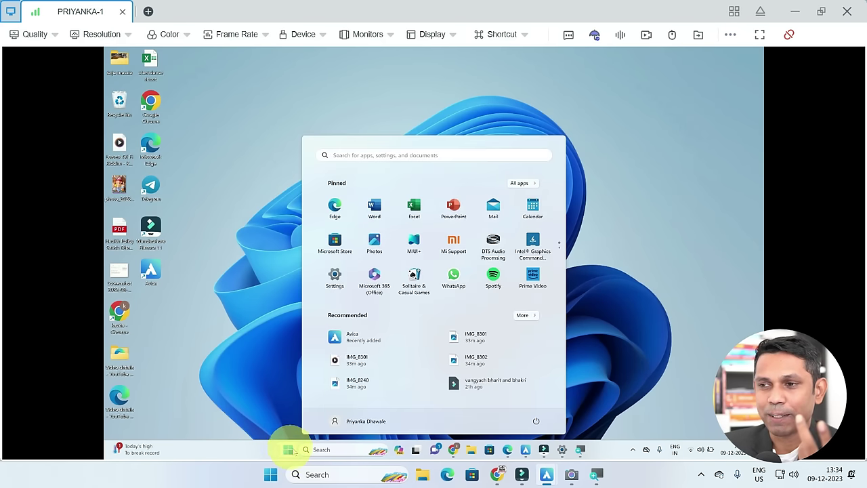
click(283, 369)
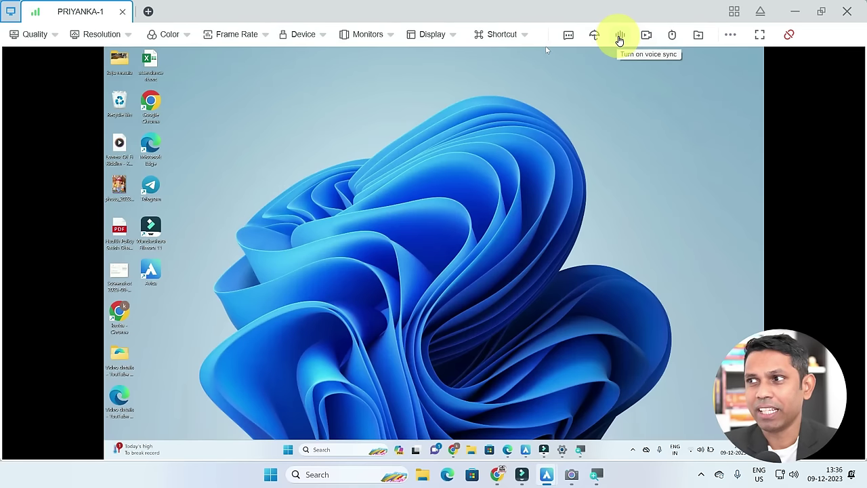
Copy the voice plugin download link from the voice-sync notice, then dismiss it
click(619, 37)
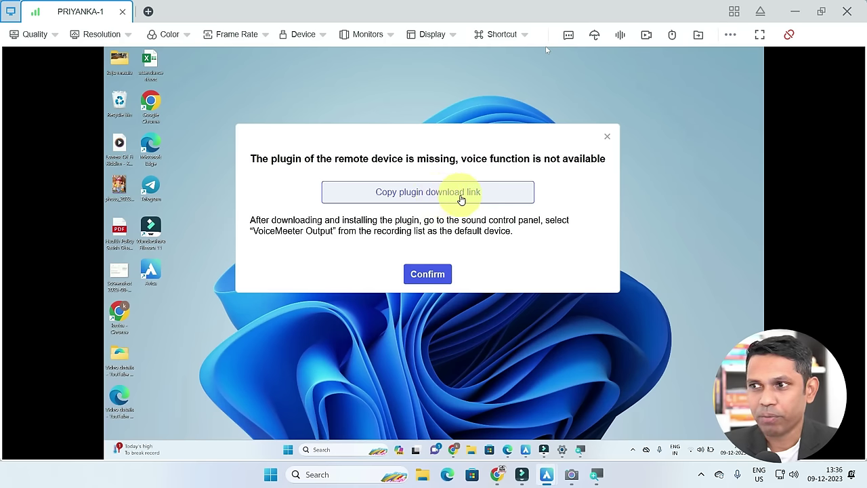
click(459, 198)
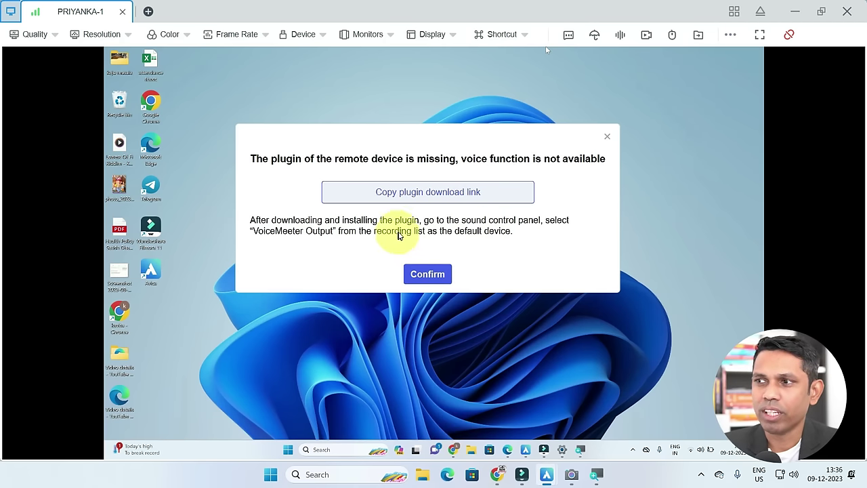
click(606, 136)
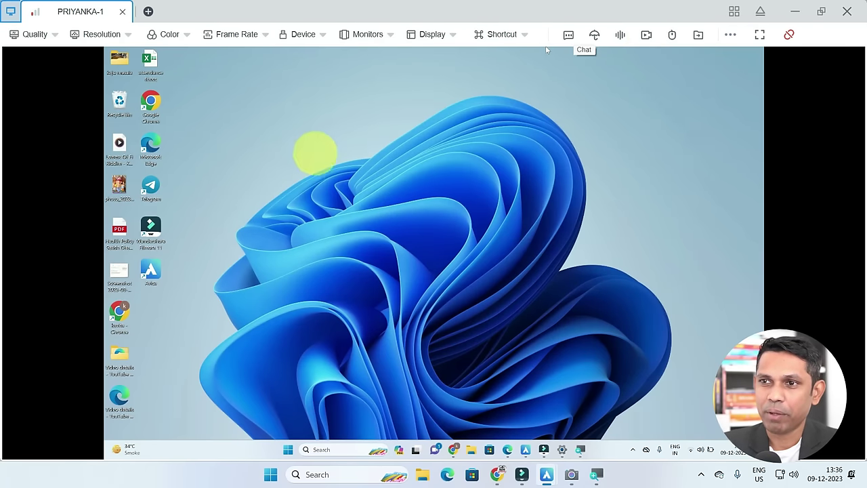
Record the remote session while opening and closing its Start menu, save the video, and open its folder
click(647, 37)
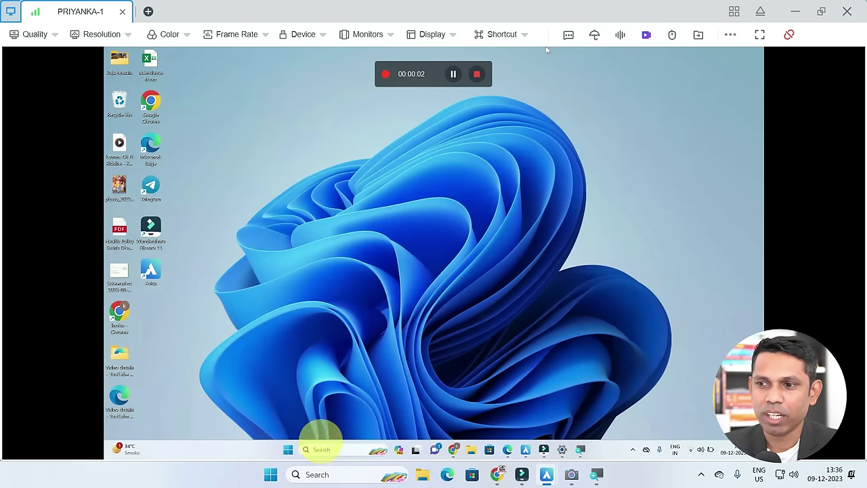
click(289, 449)
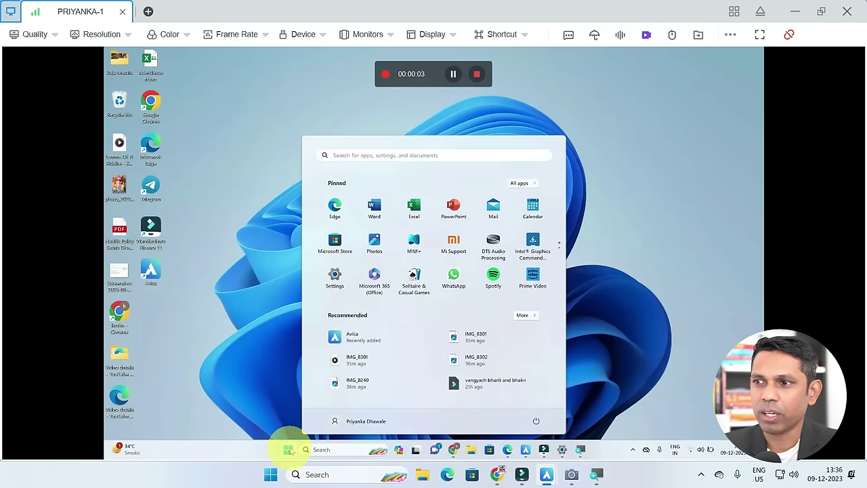
click(239, 354)
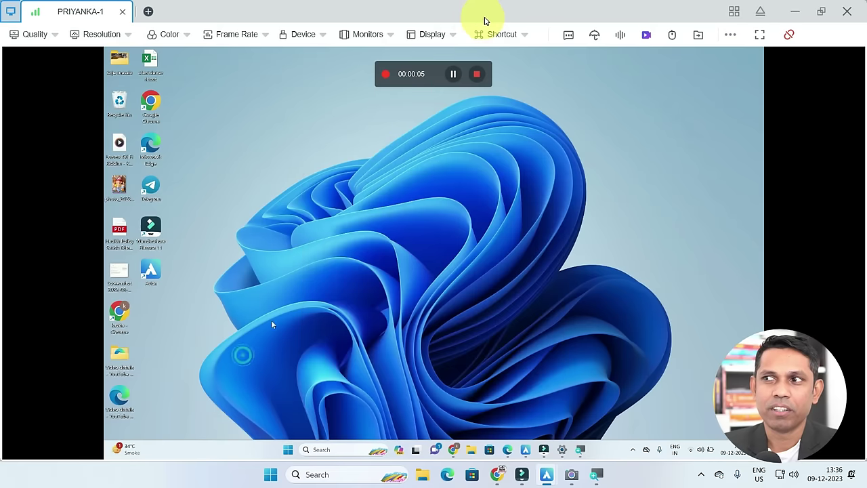
click(478, 73)
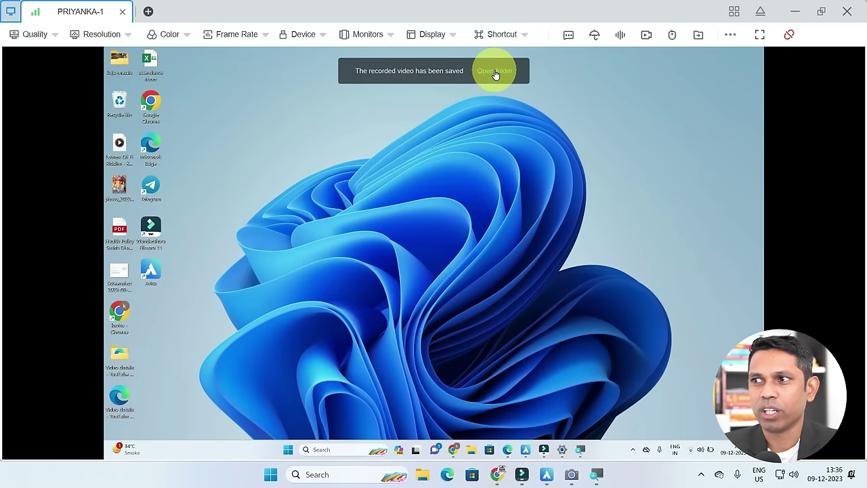
click(495, 73)
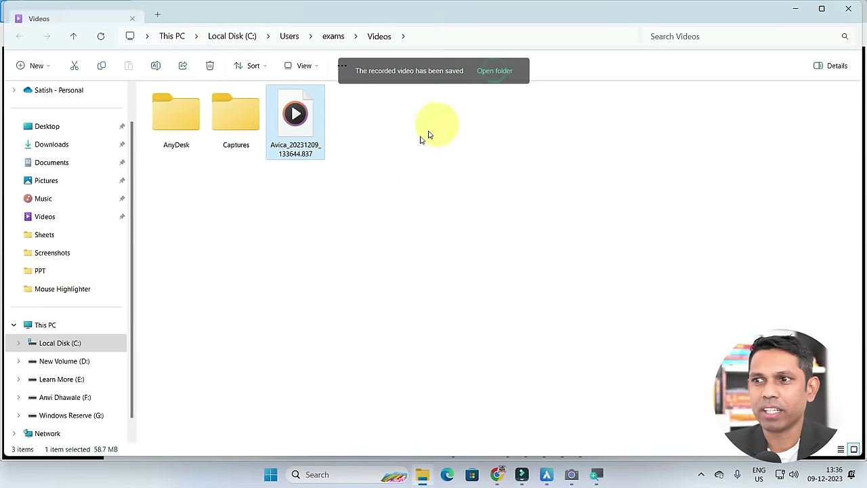
Play the saved Avica recording in Media Player, then close the player and the Videos folder
double_click(292, 140)
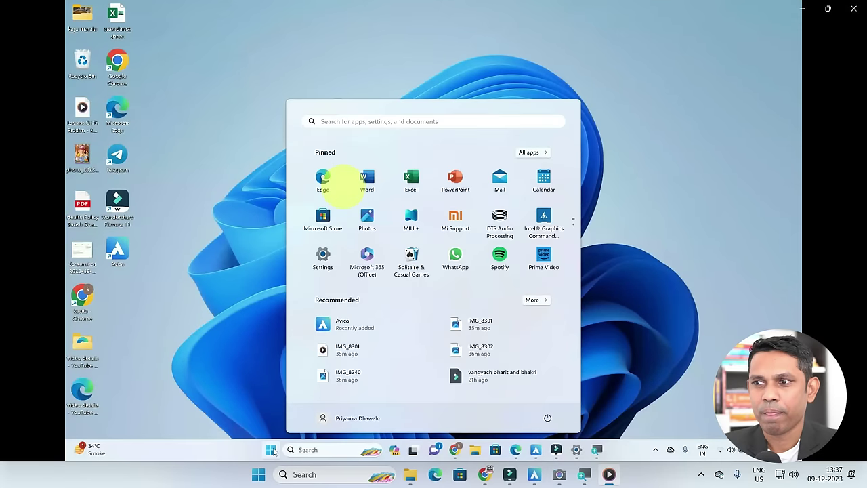
click(852, 9)
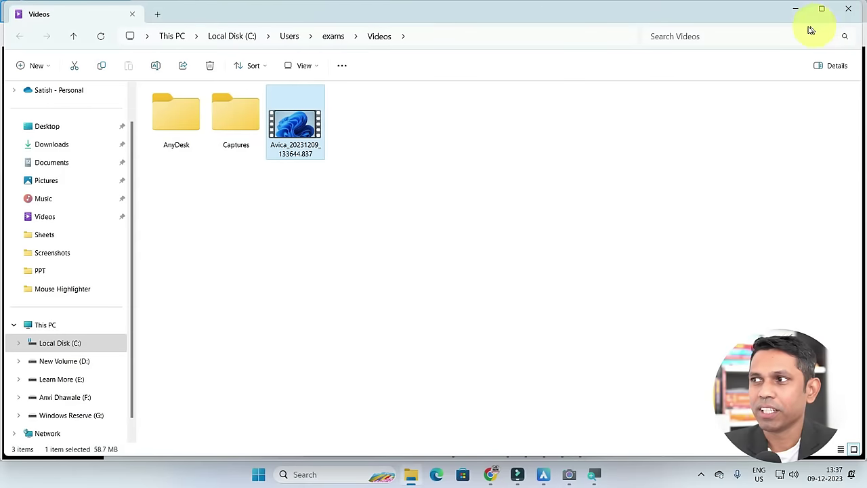
click(848, 9)
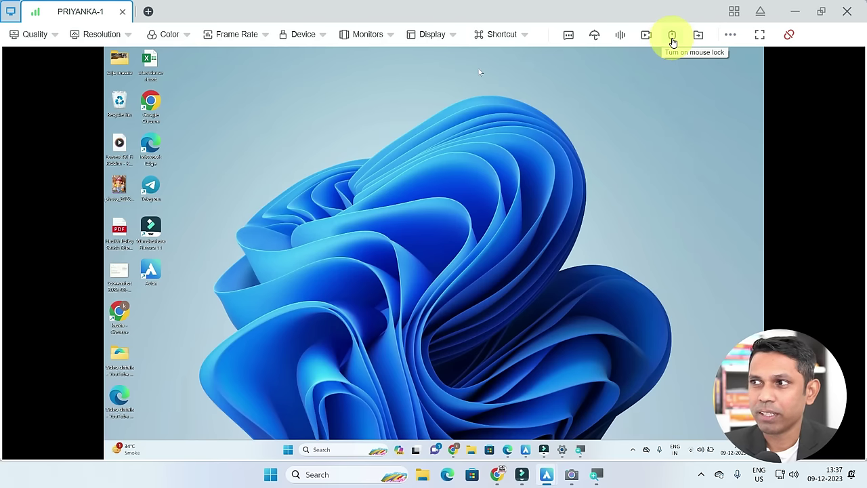
click(673, 38)
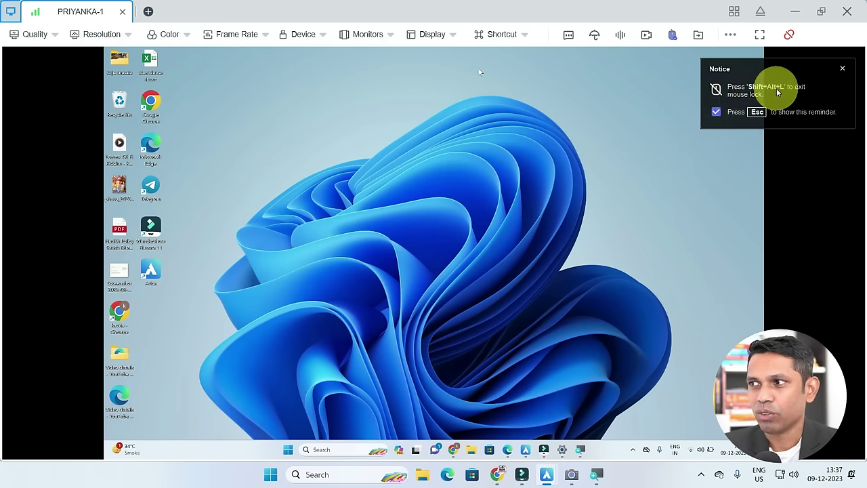
click(566, 107)
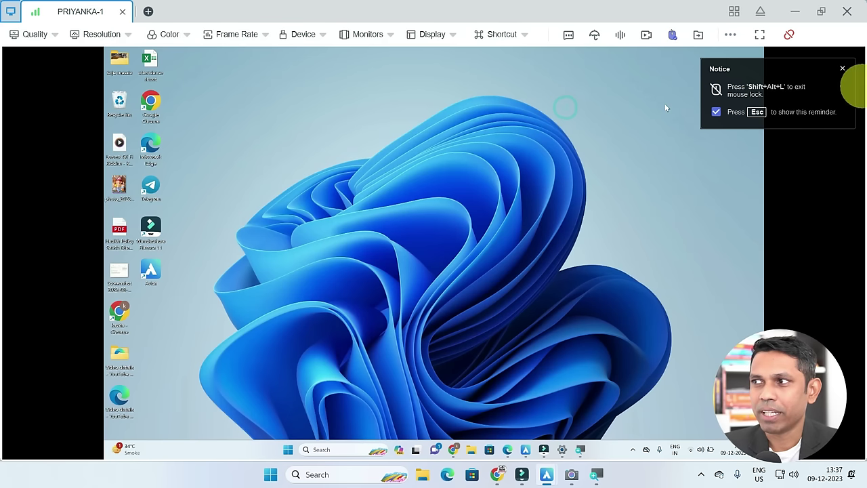
click(841, 69)
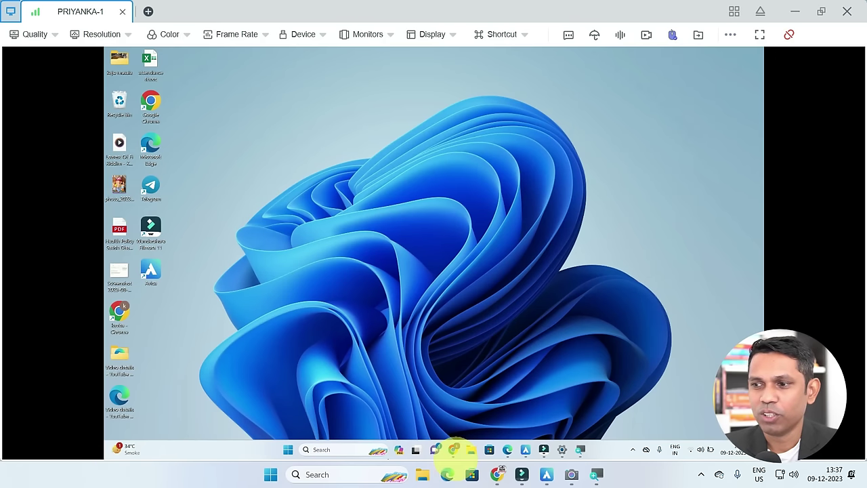
mouse_move(453, 449)
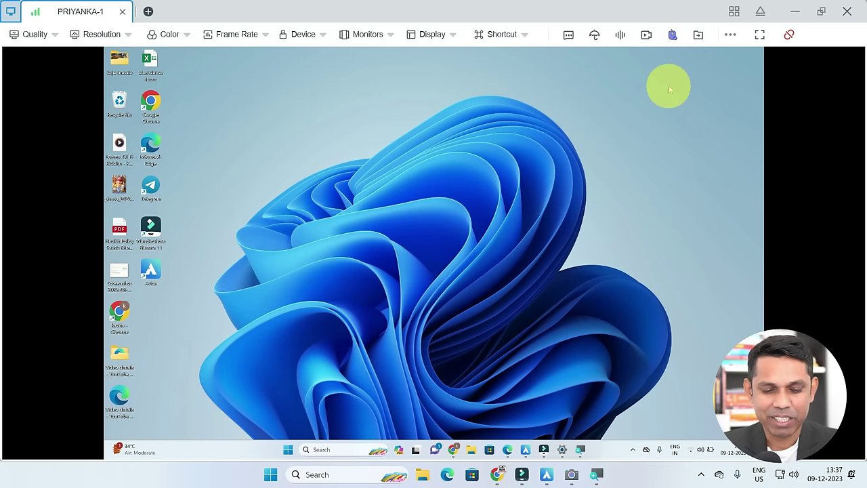
click(672, 35)
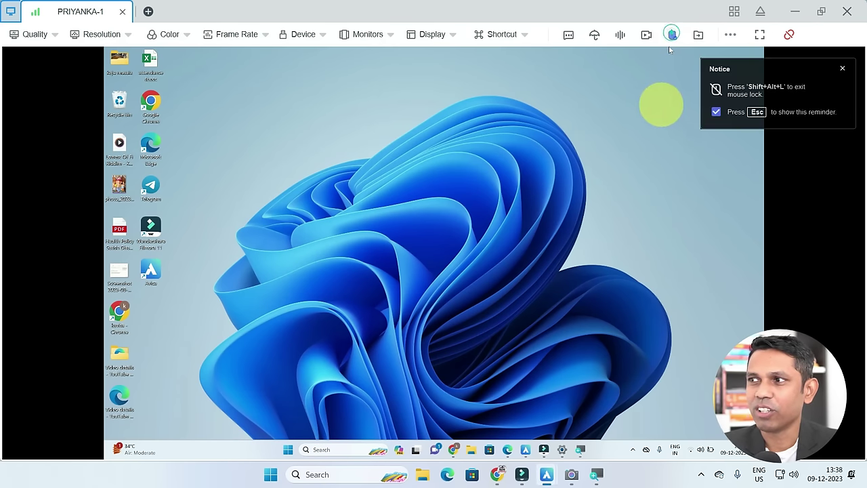
click(840, 72)
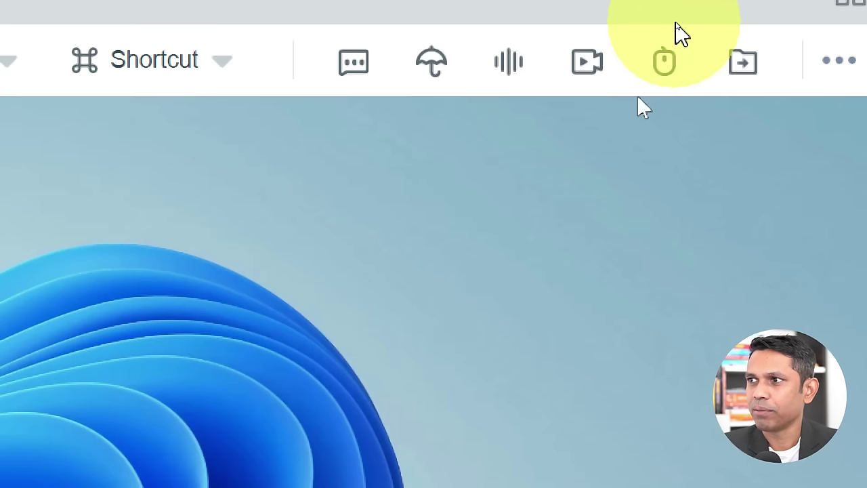
click(675, 66)
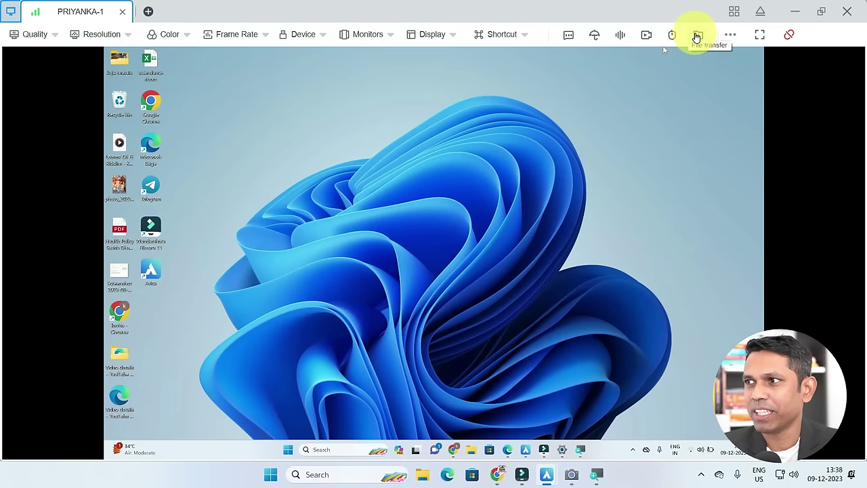
Start file transfer and authenticate with the remote device's access password
click(697, 37)
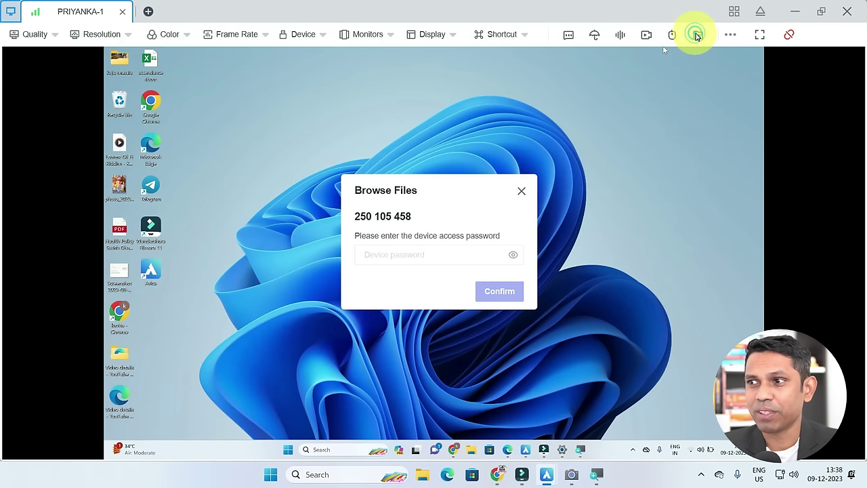
click(421, 252)
text(A)
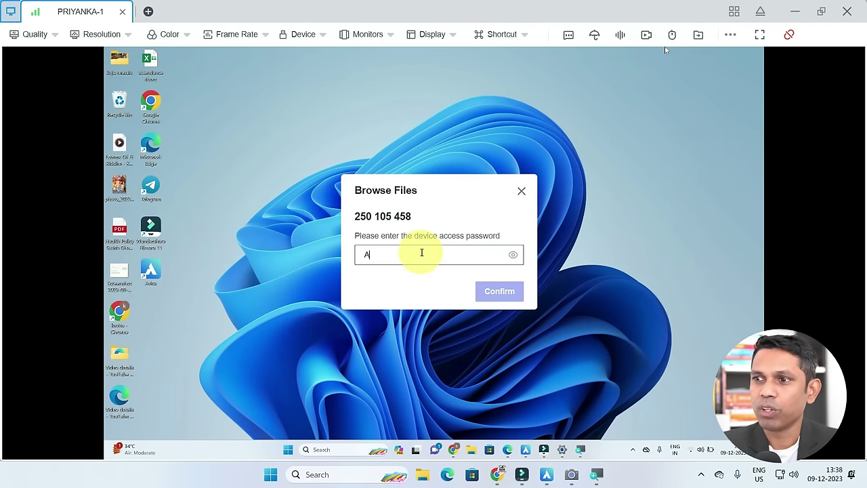
text(vica123)
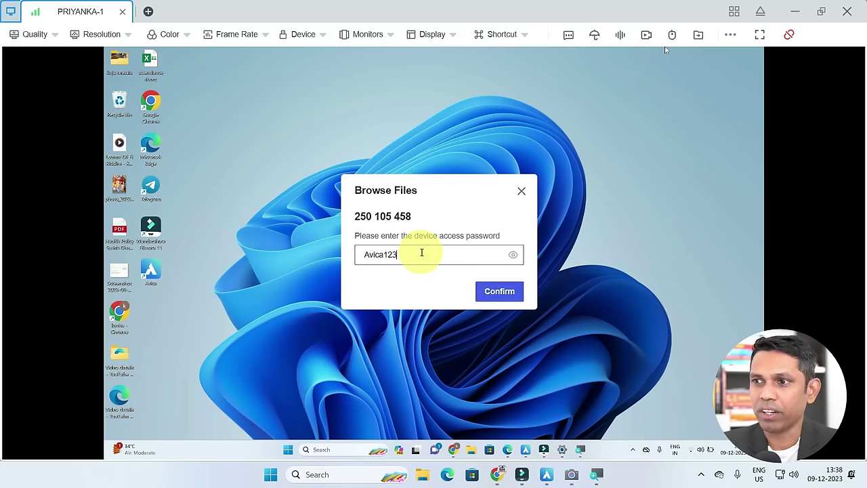
key(Return)
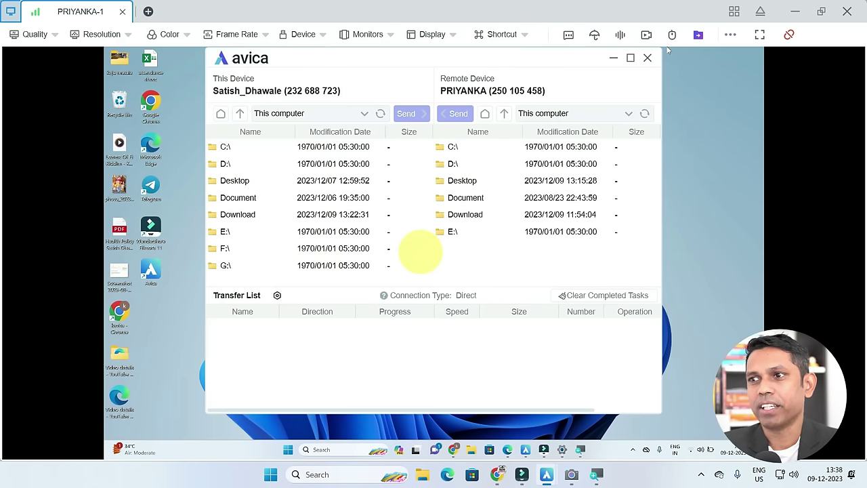
Send ALL QUESTIONS.txt from the local Desktop to the remote PC's Desktop
double_click(245, 184)
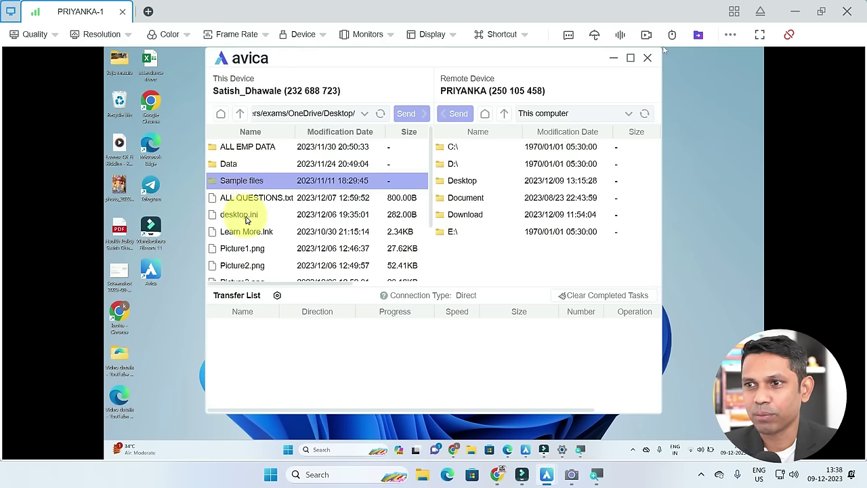
click(247, 197)
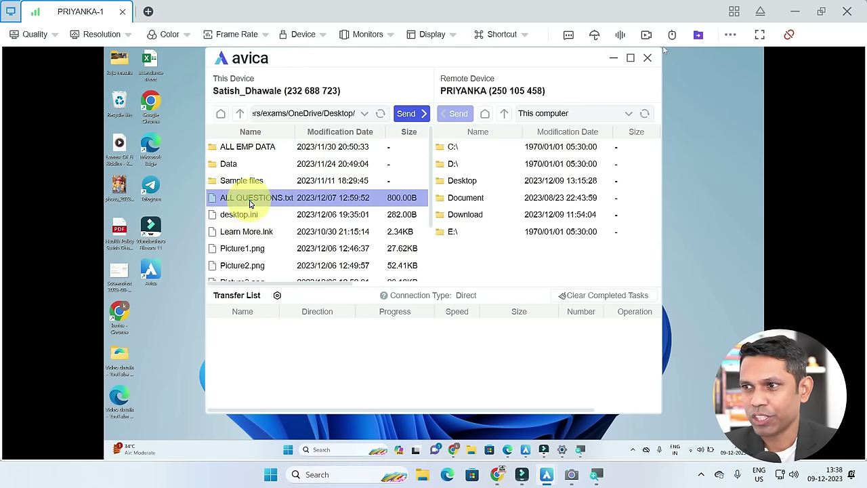
double_click(454, 180)
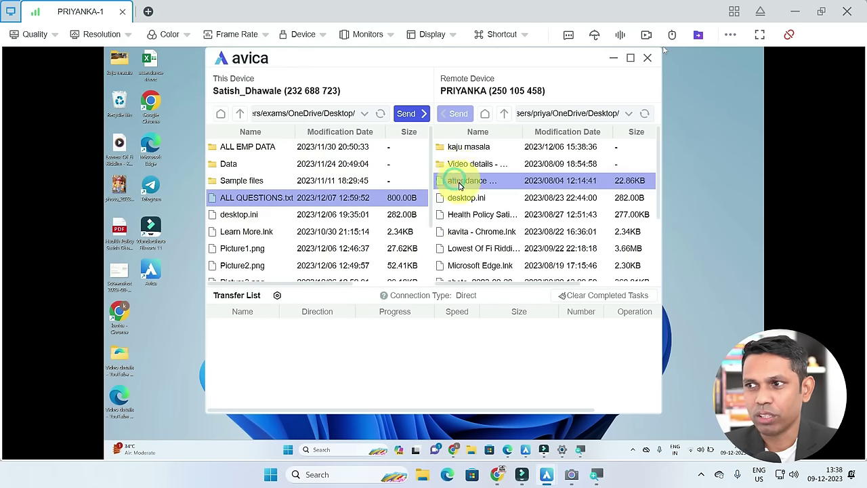
click(410, 113)
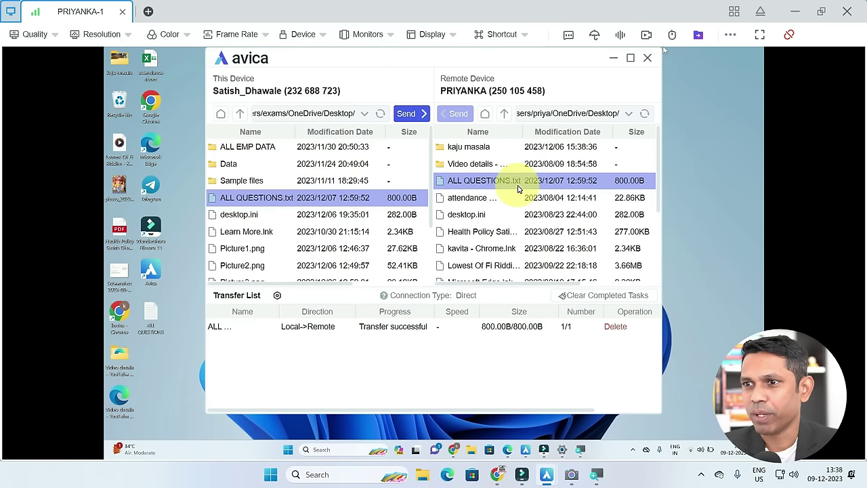
click(662, 47)
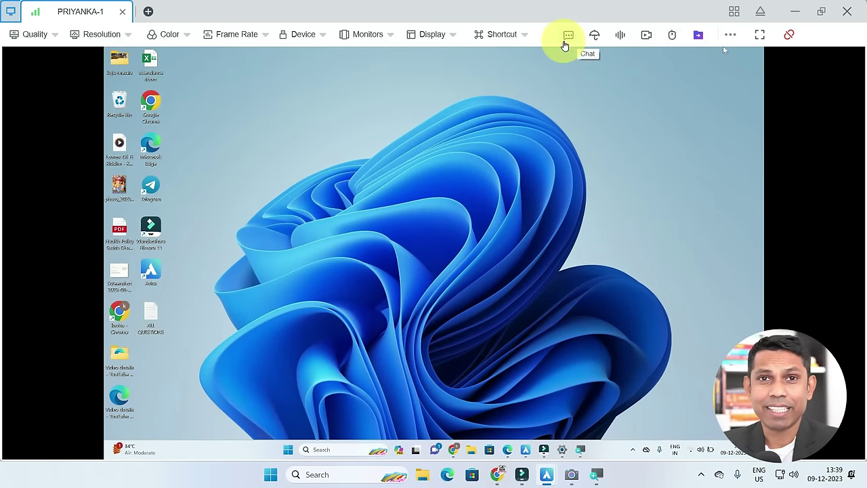
Show the remote desktop full screen with a pinned toolbar, then close the file-transfer window
click(759, 34)
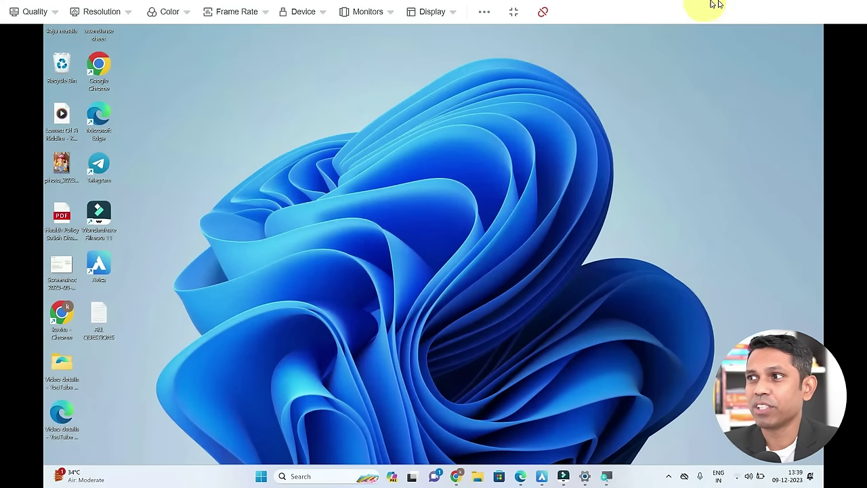
click(513, 13)
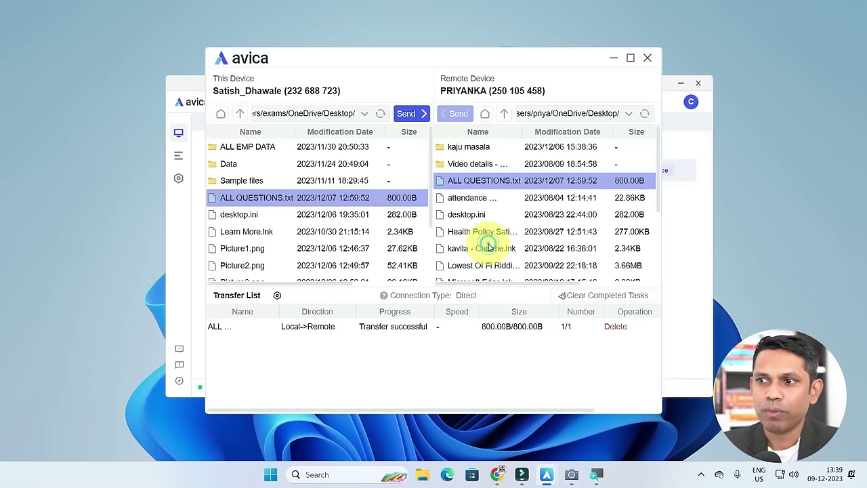
click(649, 60)
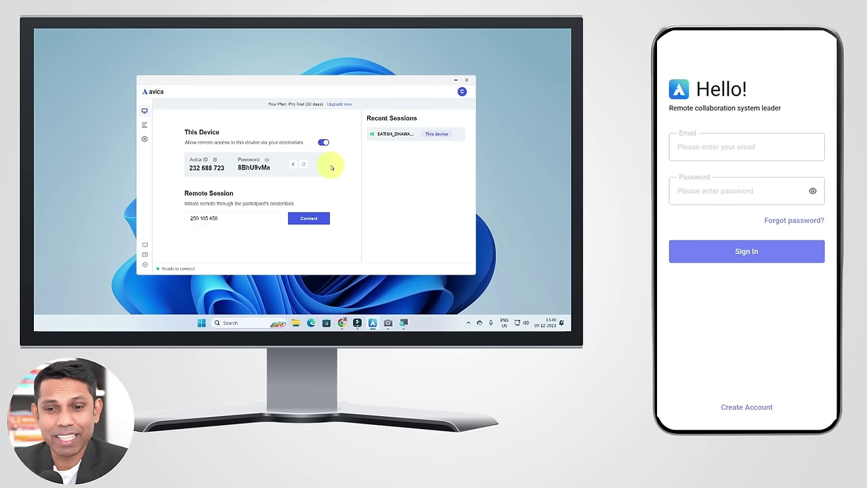
Sign in to the phone's Avica app with the account email and password
click(746, 147)
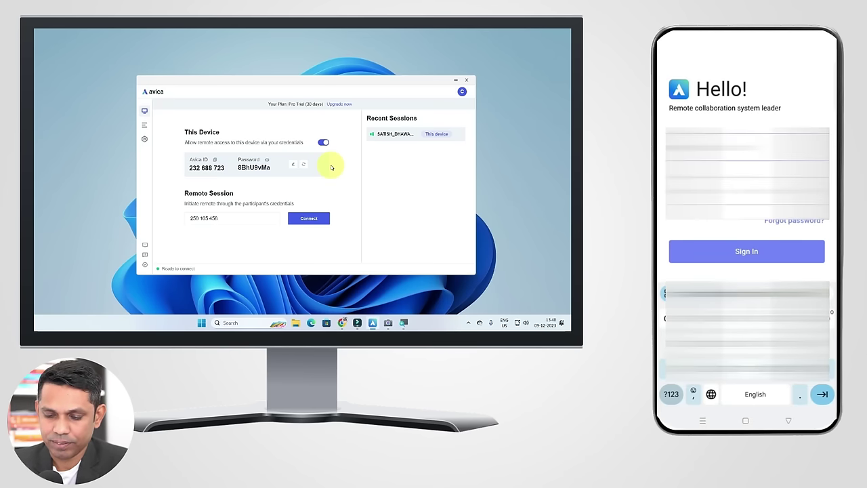
click(747, 191)
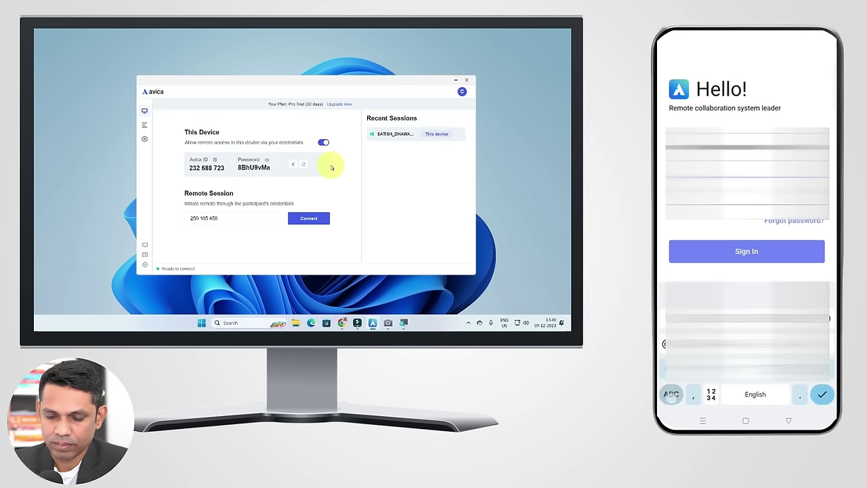
click(671, 394)
click(746, 251)
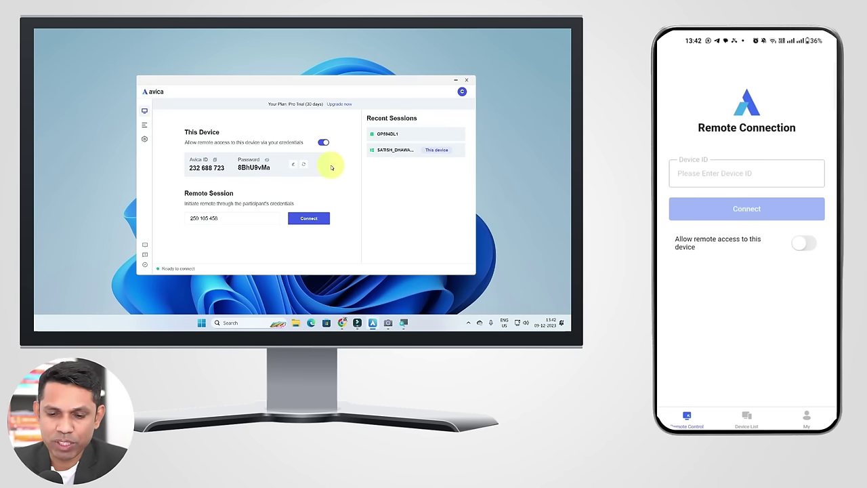
Enter the PC's Avica device ID on the phone and connect to it
click(746, 172)
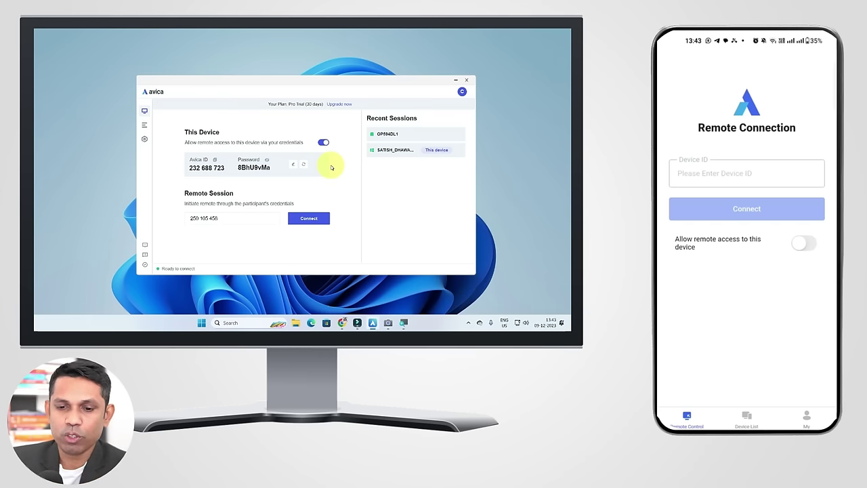
click(746, 174)
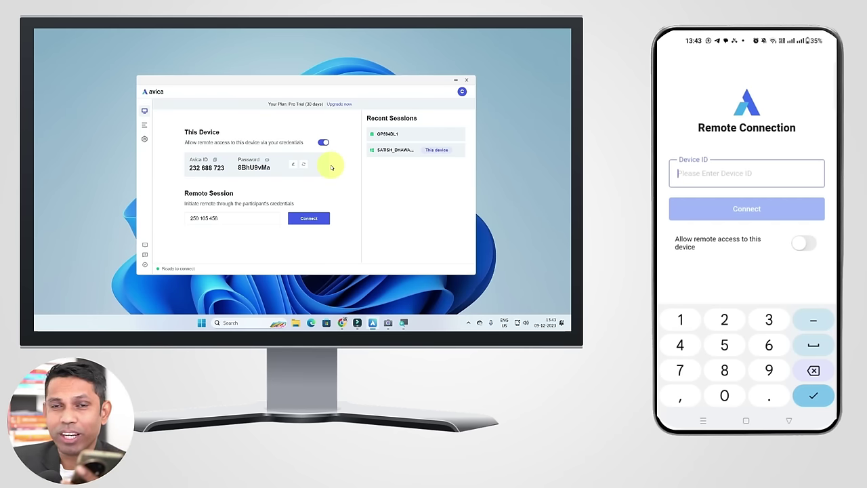
text(232)
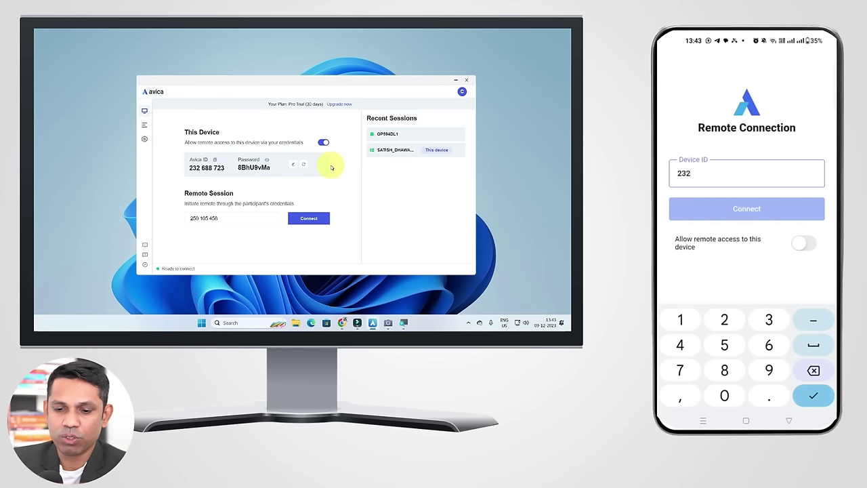
text(688)
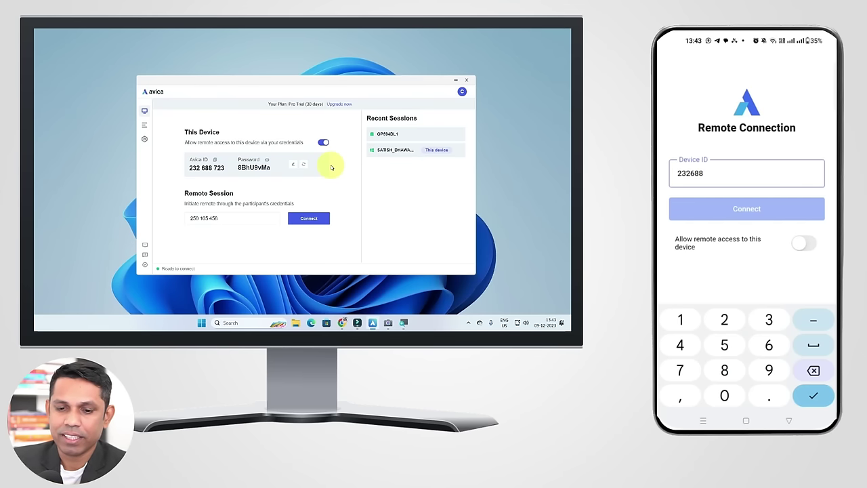
text(1)
key(BackSpace)
text(723)
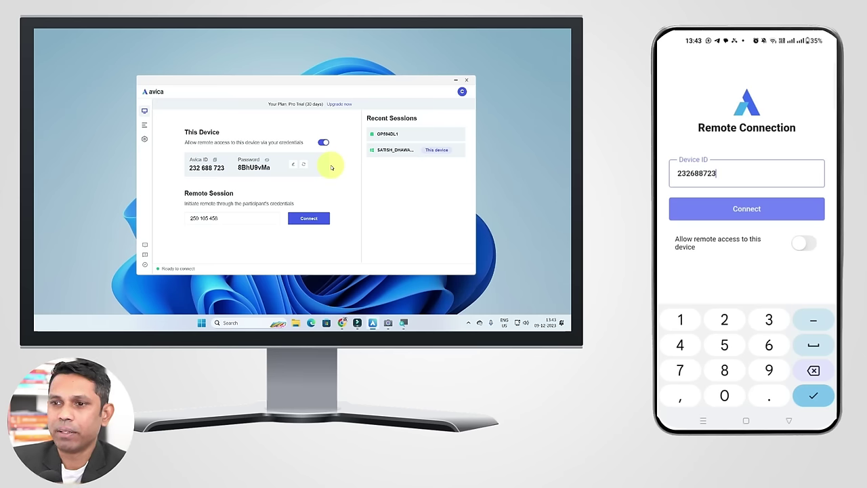
click(746, 208)
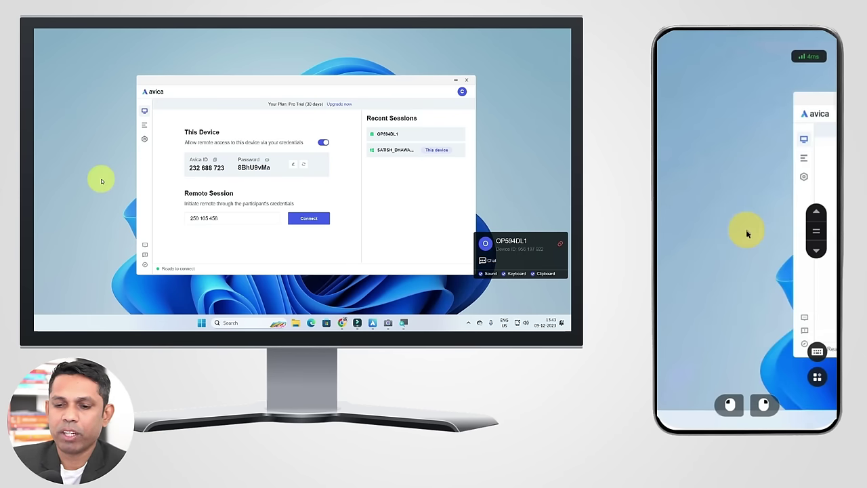